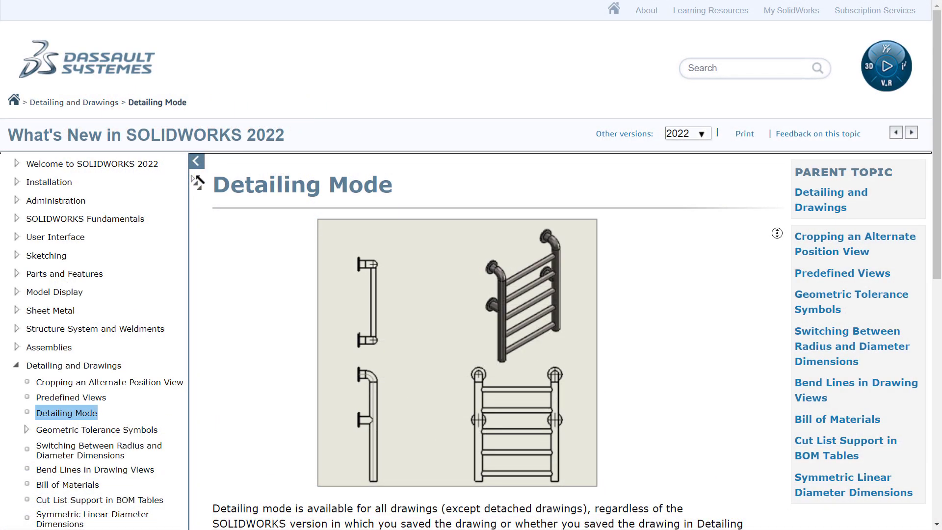
Scroll to the end of the Detailing Mode help article and select the paragraph on Quick view mode removal.
{"action": "middle_click", "coordinate": [780, 243]}
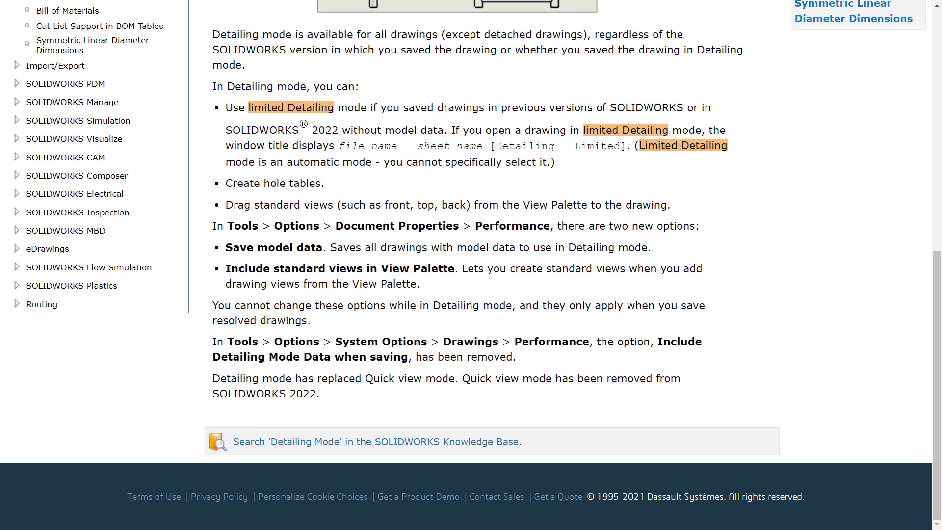
{"action": "left_click_drag", "start_coordinate": [327, 398], "coordinate": [218, 379]}
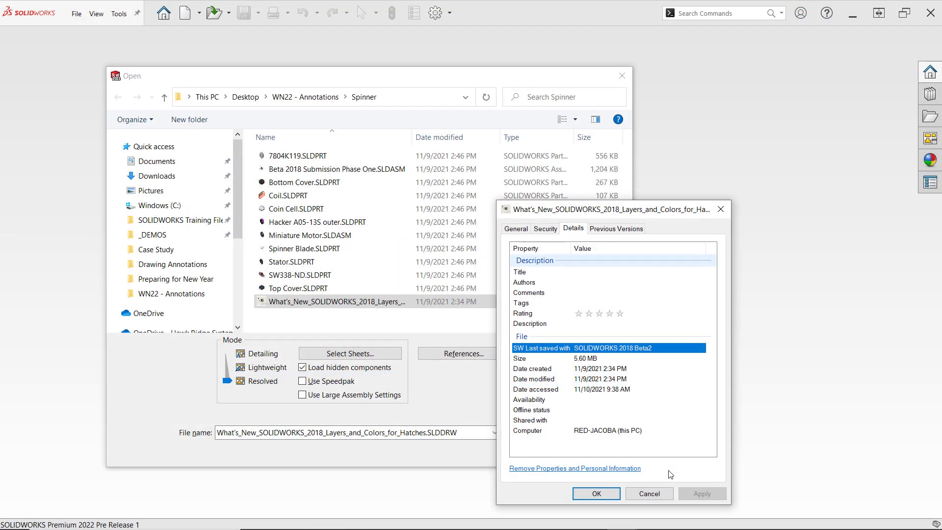
Open the older section drawing in Detailing mode and review its listed limitations.
{"action": "left_click", "coordinate": [596, 493]}
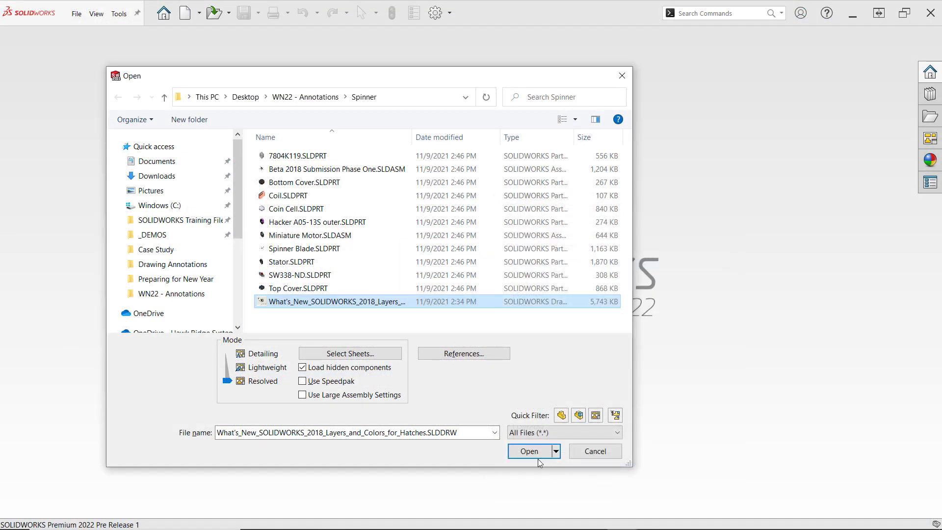
{"action": "left_click_drag", "start_coordinate": [228, 381], "coordinate": [227, 354]}
{"action": "left_click", "coordinate": [529, 450]}
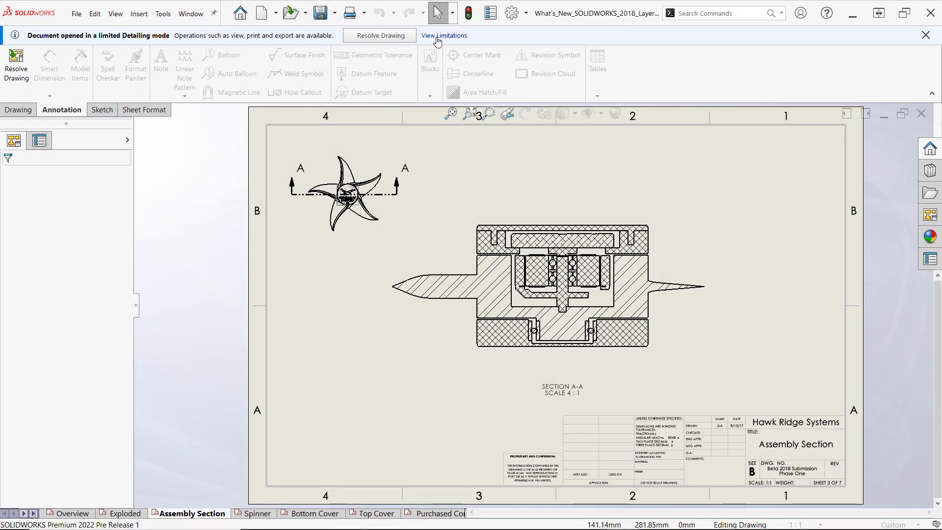
{"action": "left_click", "coordinate": [437, 38]}
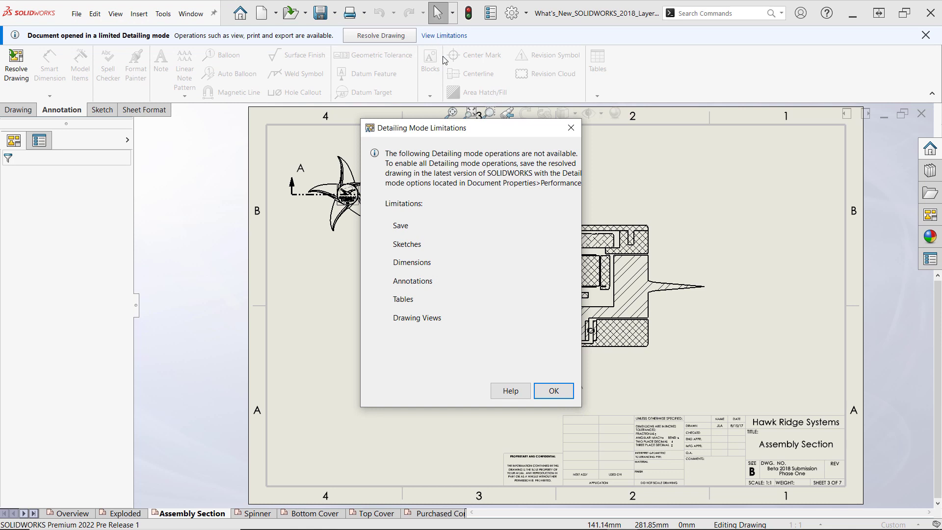
{"action": "left_click", "coordinate": [560, 392]}
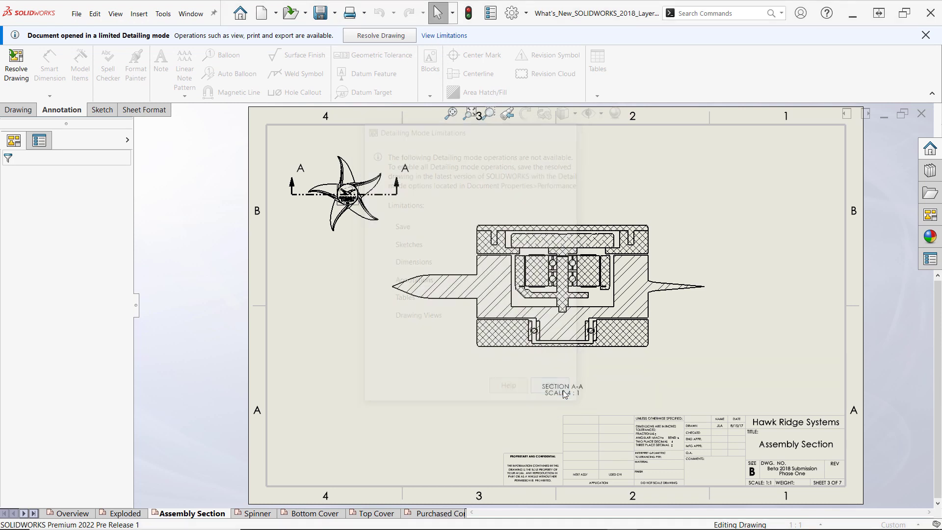
Browse the Sketch and Sheet Format tool tabs, then resolve the drawing to load its model data.
{"action": "left_click", "coordinate": [21, 116]}
{"action": "left_click", "coordinate": [94, 111]}
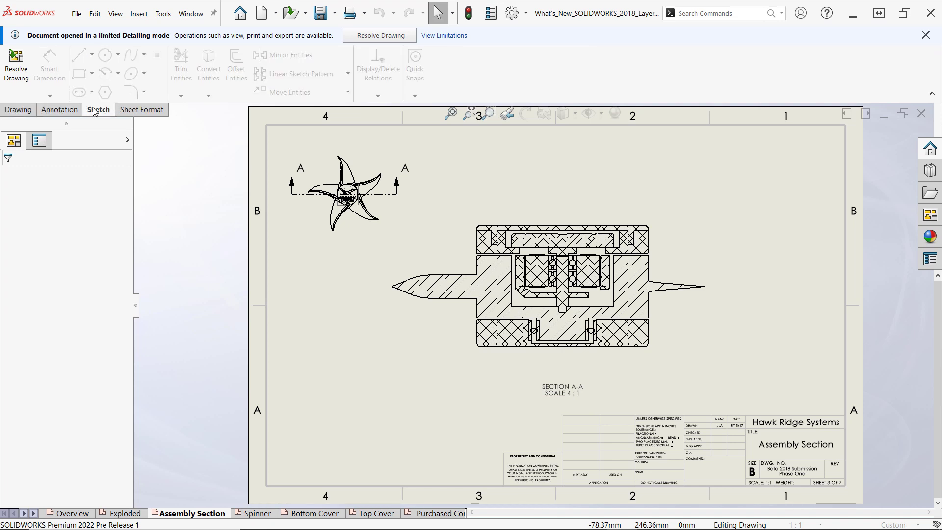
{"action": "left_click", "coordinate": [129, 111]}
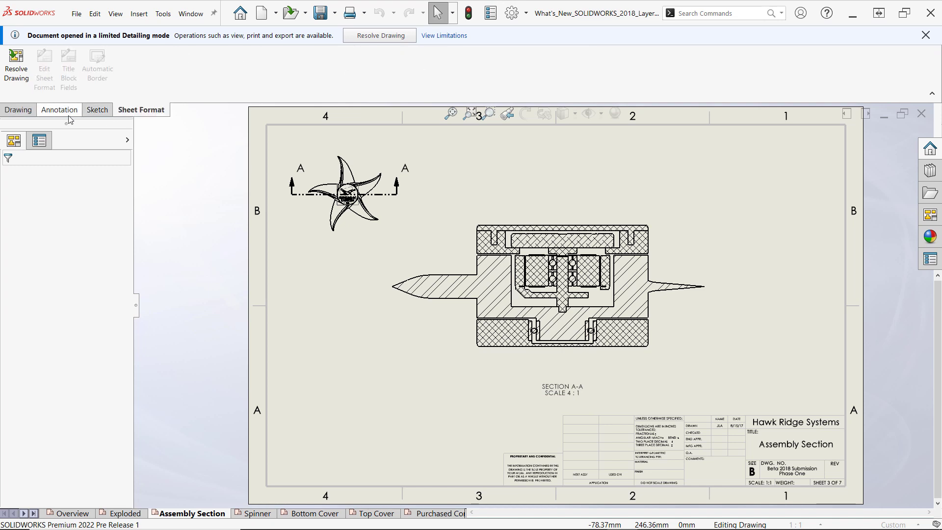
{"action": "left_click", "coordinate": [25, 113]}
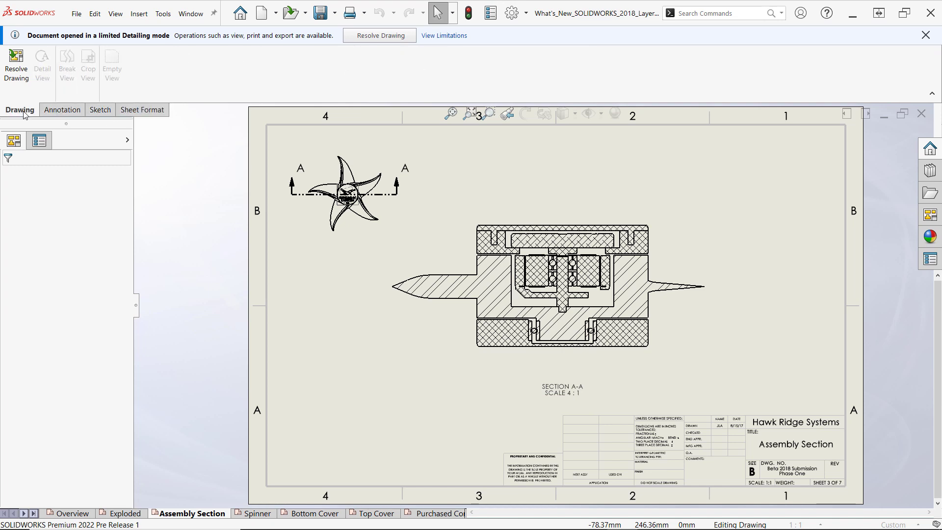
{"action": "left_click", "coordinate": [25, 57]}
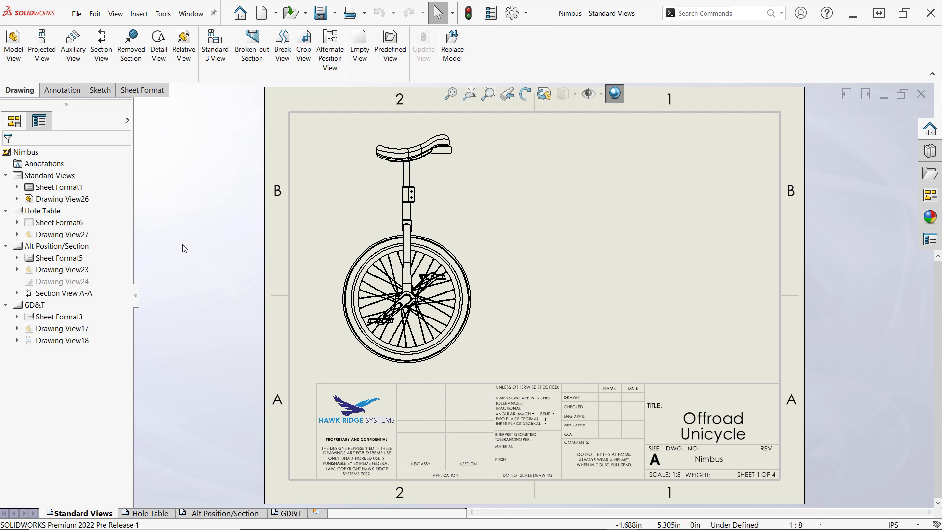
In Document Properties > Performance, enable Save model data and Include standard views in View Palette.
{"action": "left_click", "coordinate": [508, 16]}
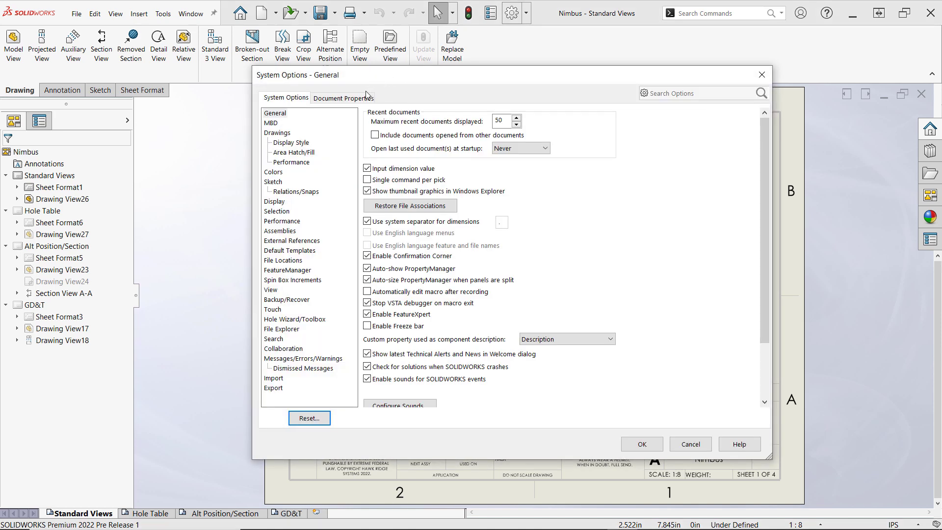
{"action": "left_click", "coordinate": [360, 100]}
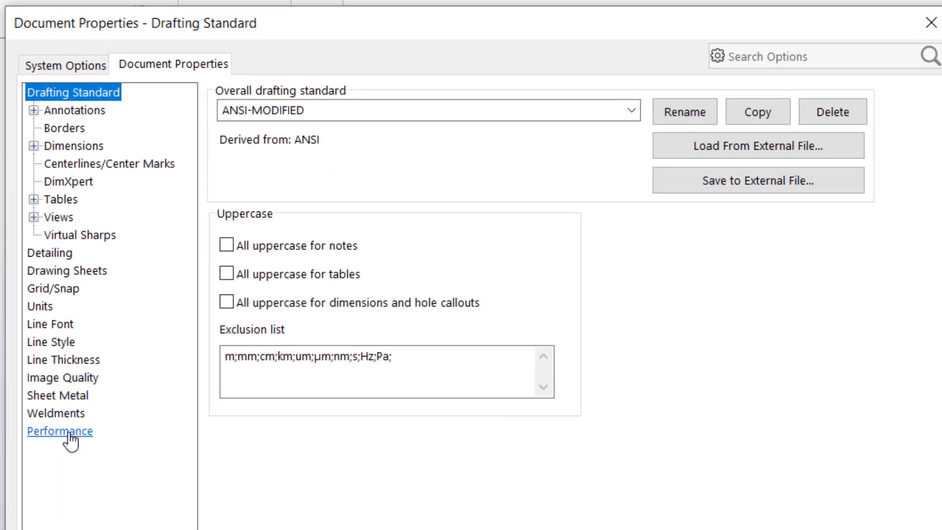
{"action": "left_click", "coordinate": [69, 434]}
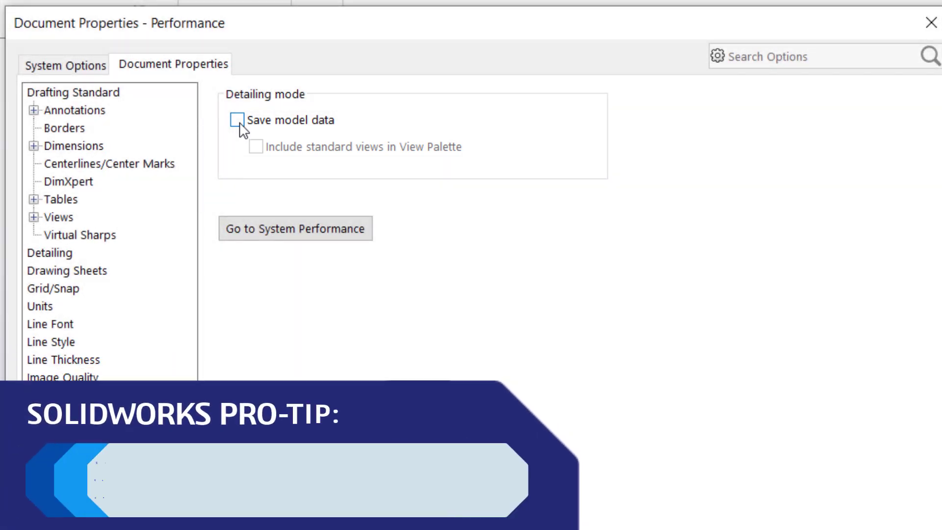
{"action": "left_click", "coordinate": [239, 123]}
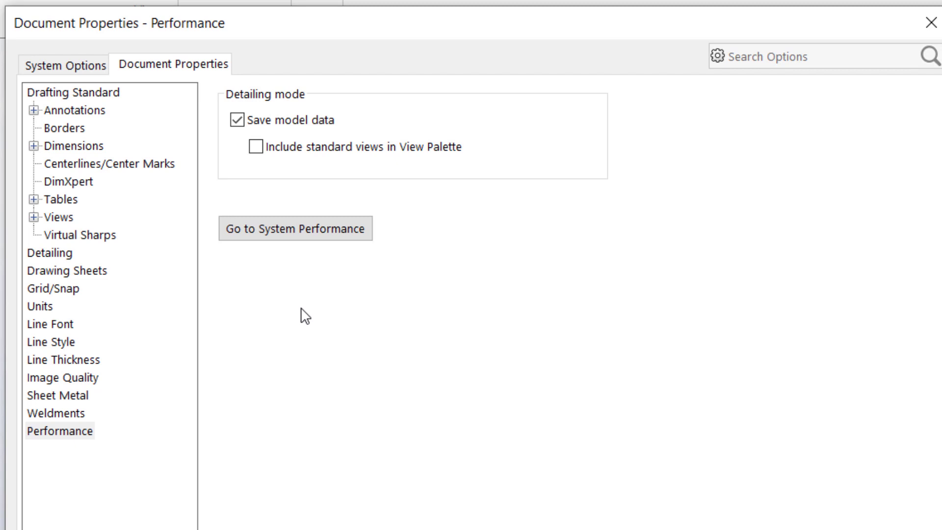
{"action": "left_click", "coordinate": [256, 150]}
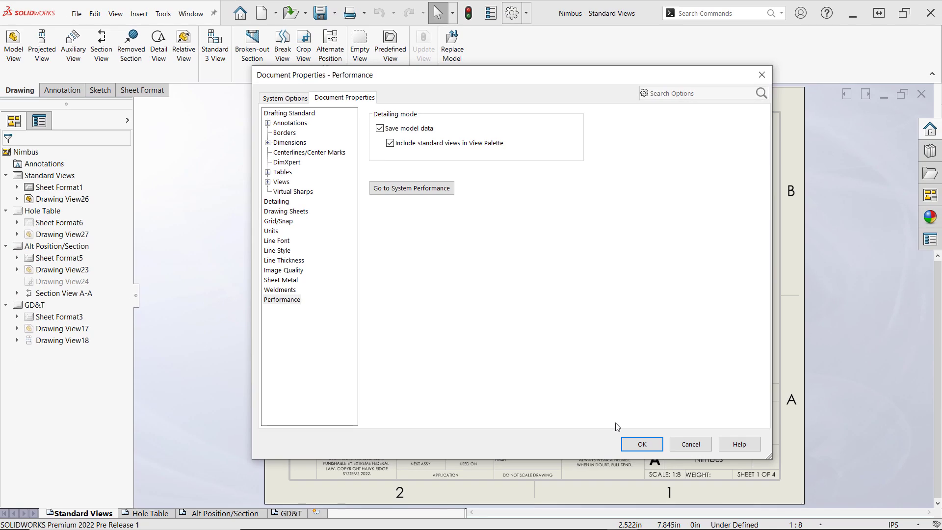
{"action": "left_click", "coordinate": [636, 446]}
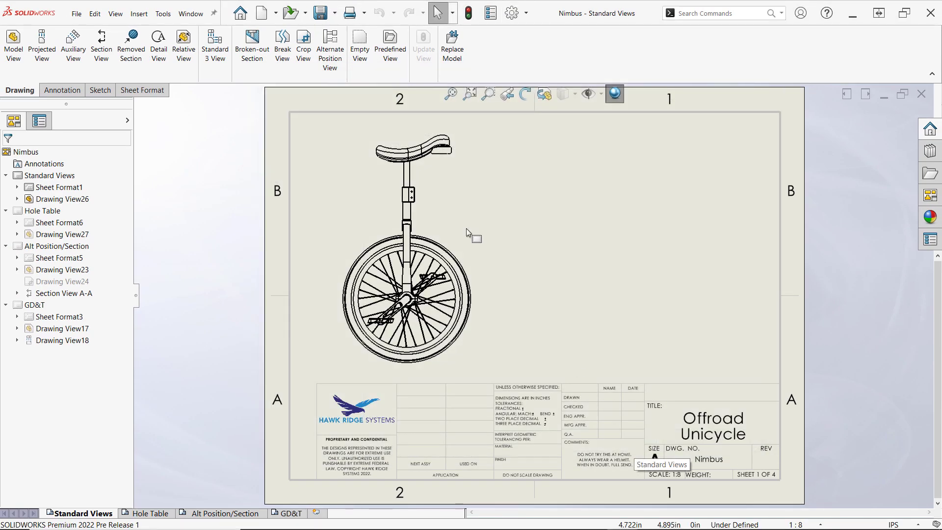
Save and close Nimbus.SLDDRW, then reopen it from recent documents with Mode set to Detailing.
{"action": "left_click", "coordinate": [320, 13]}
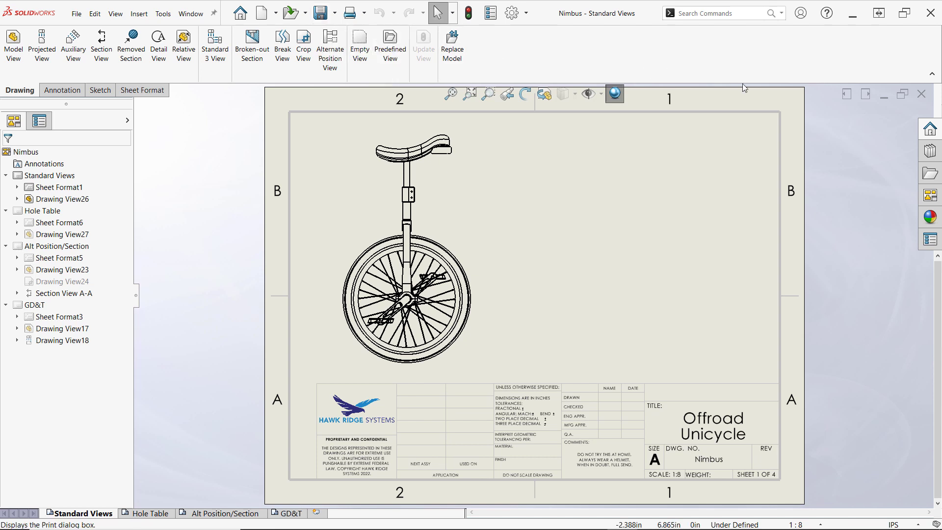
{"action": "left_click", "coordinate": [921, 93]}
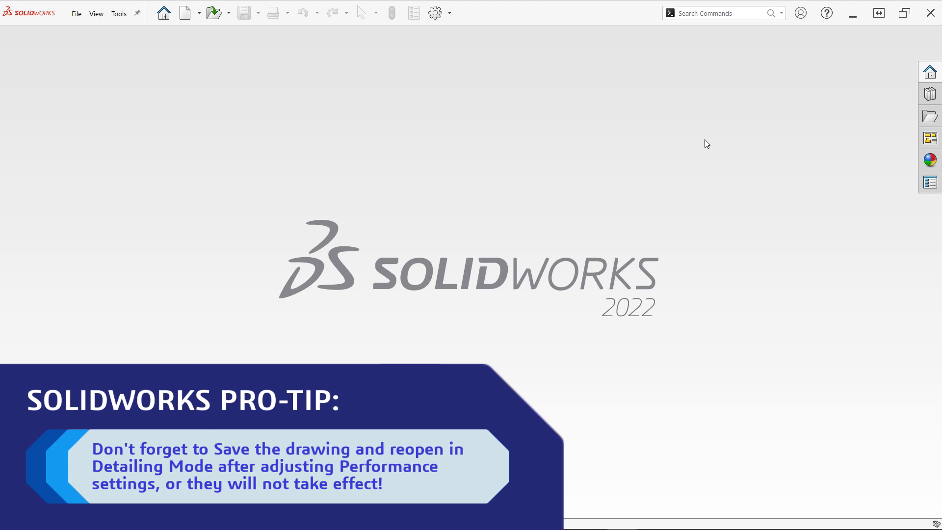
{"action": "key", "text": "ctrl+F2"}
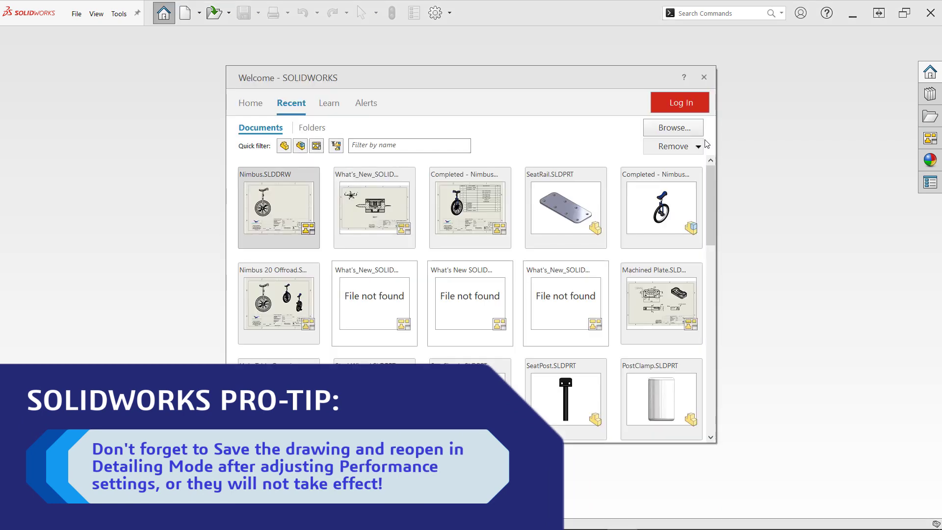
{"action": "left_click", "coordinate": [314, 243]}
{"action": "left_click", "coordinate": [335, 258]}
{"action": "left_click", "coordinate": [338, 269]}
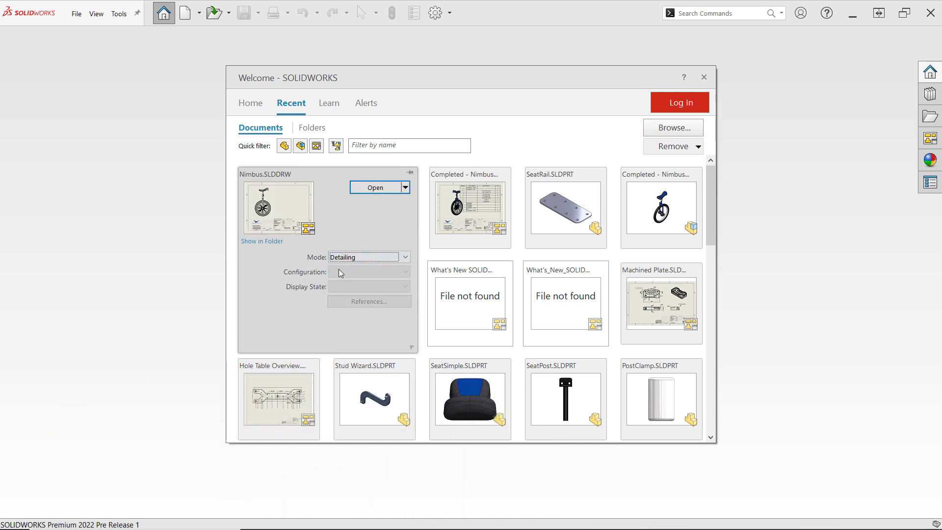
{"action": "left_click", "coordinate": [372, 188]}
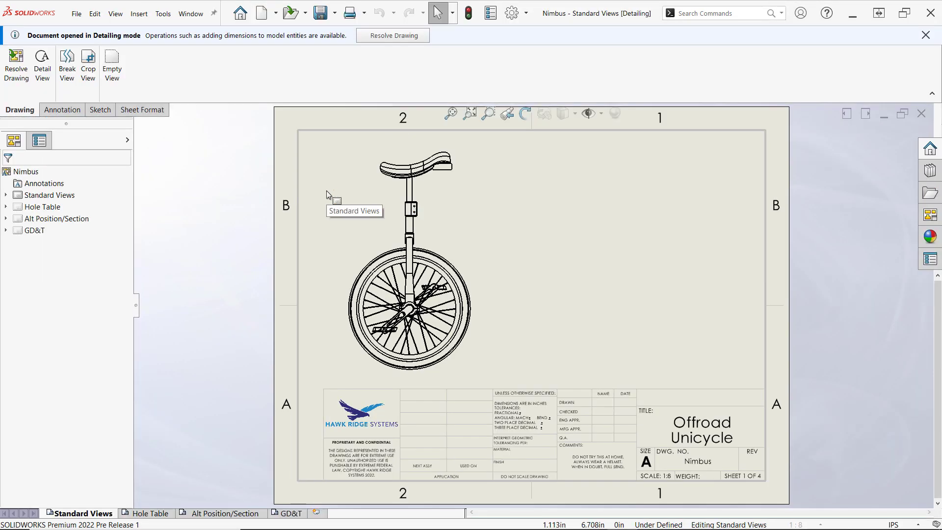
Drag the Front view from the View Palette onto the Standard Views sheet, right of the unicycle.
{"action": "left_click", "coordinate": [561, 237]}
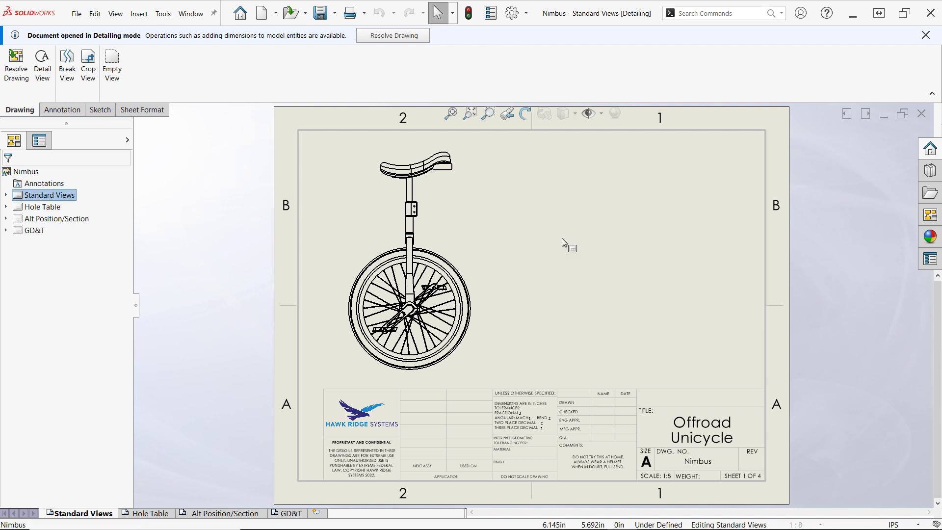
{"action": "left_click", "coordinate": [929, 216]}
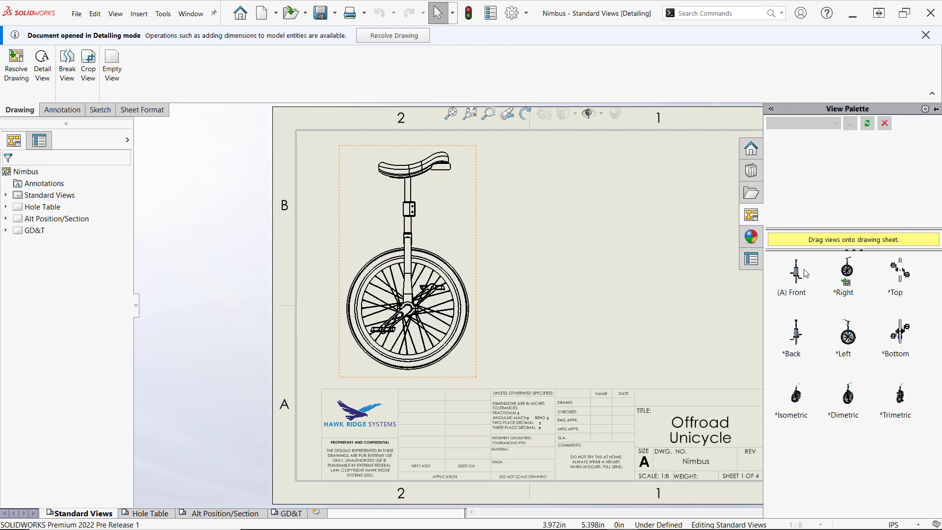
{"action": "mouse_move", "coordinate": [799, 280]}
{"action": "left_mouse_down"}
{"action": "mouse_move", "coordinate": [255, 273]}
{"action": "mouse_move", "coordinate": [636, 263]}
{"action": "left_mouse_up"}
{"action": "left_click", "coordinate": [708, 269]}
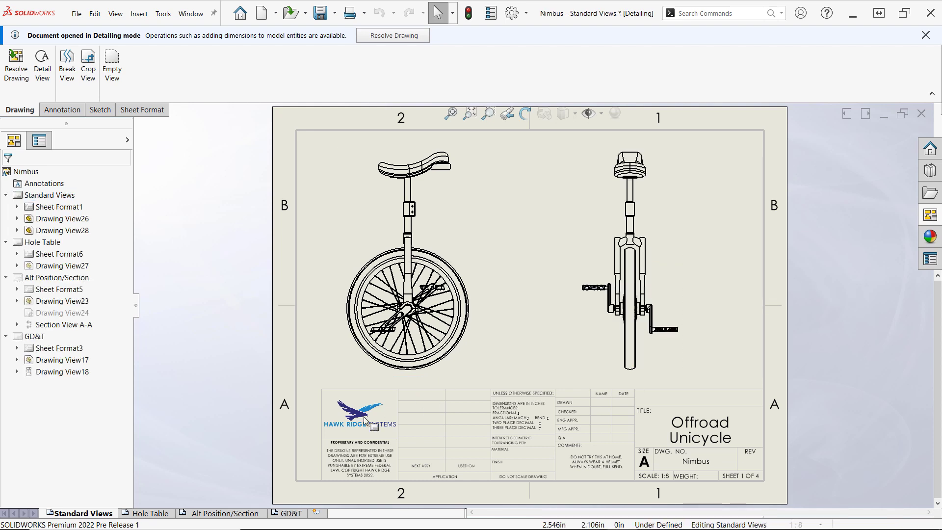
On the Hole Table sheet, create a hole table with bottom edge as X and left edge as Y, placed top-right.
{"action": "left_click", "coordinate": [150, 512]}
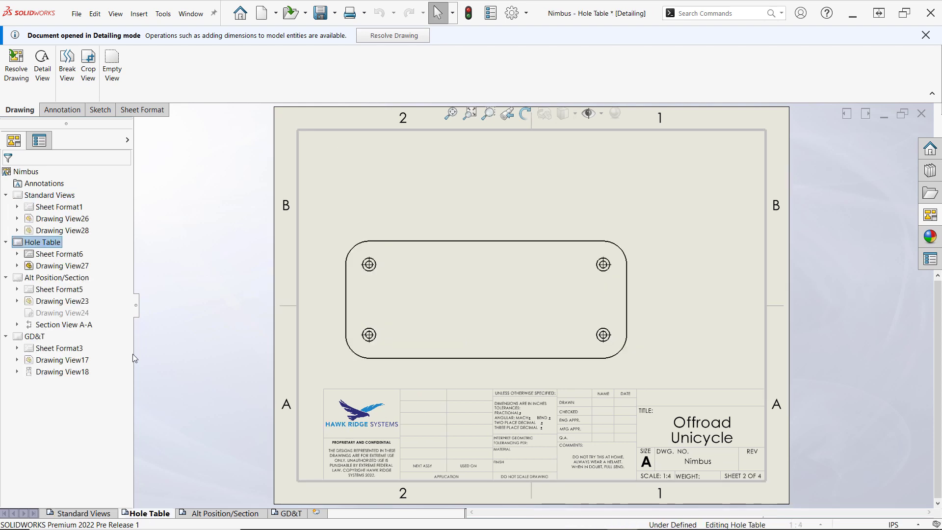
{"action": "left_click", "coordinate": [62, 109]}
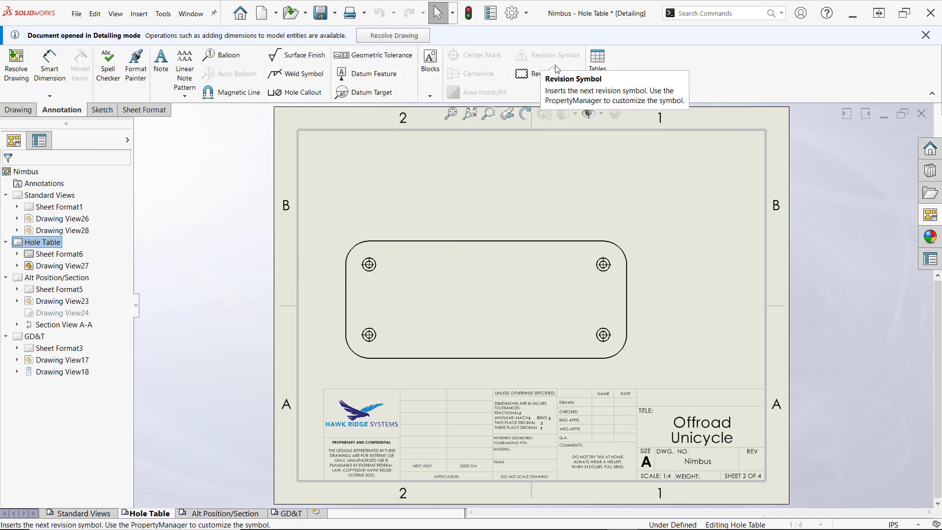
{"action": "left_click", "coordinate": [594, 74]}
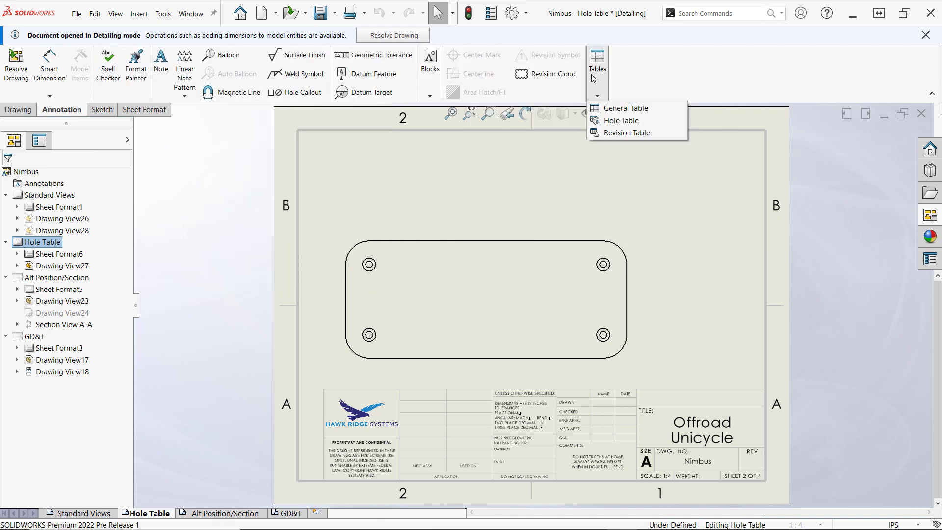
{"action": "left_click", "coordinate": [619, 120]}
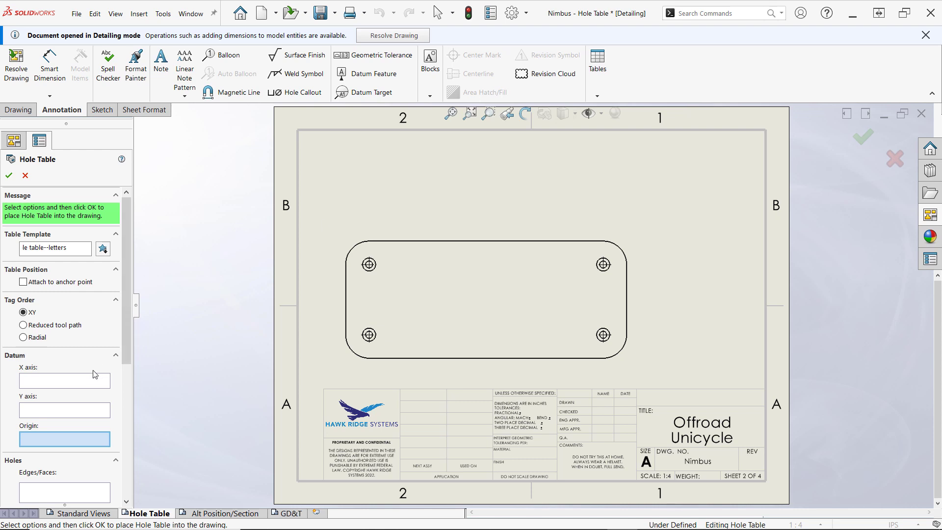
{"action": "left_click", "coordinate": [84, 382]}
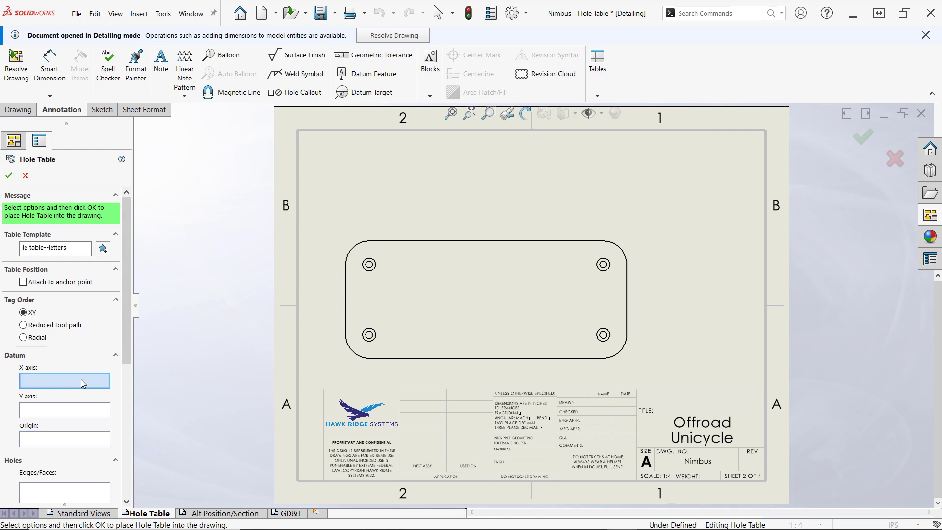
{"action": "left_click", "coordinate": [424, 358]}
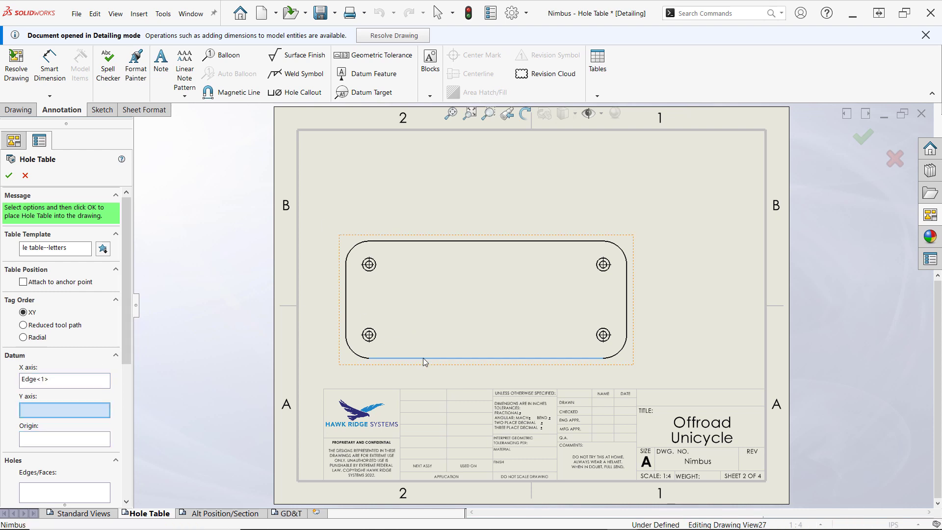
{"action": "left_click", "coordinate": [347, 316]}
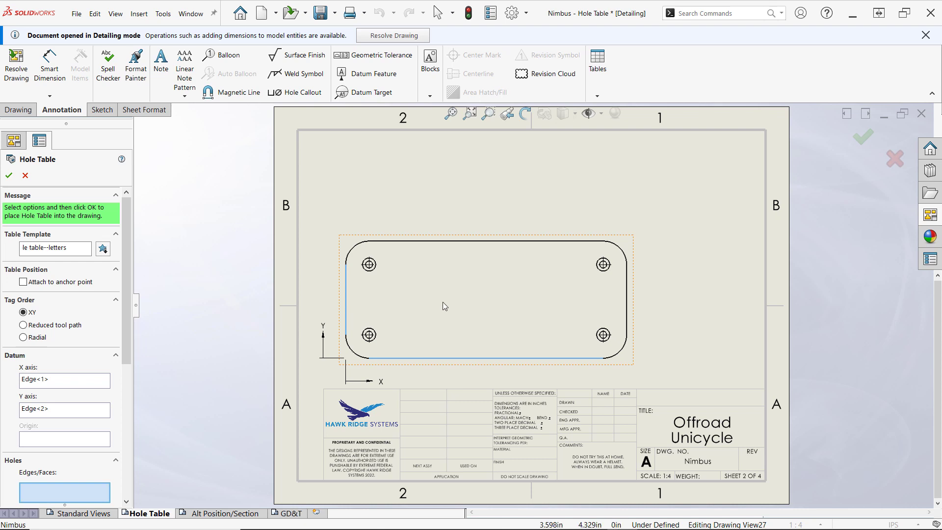
{"action": "left_click", "coordinate": [9, 176]}
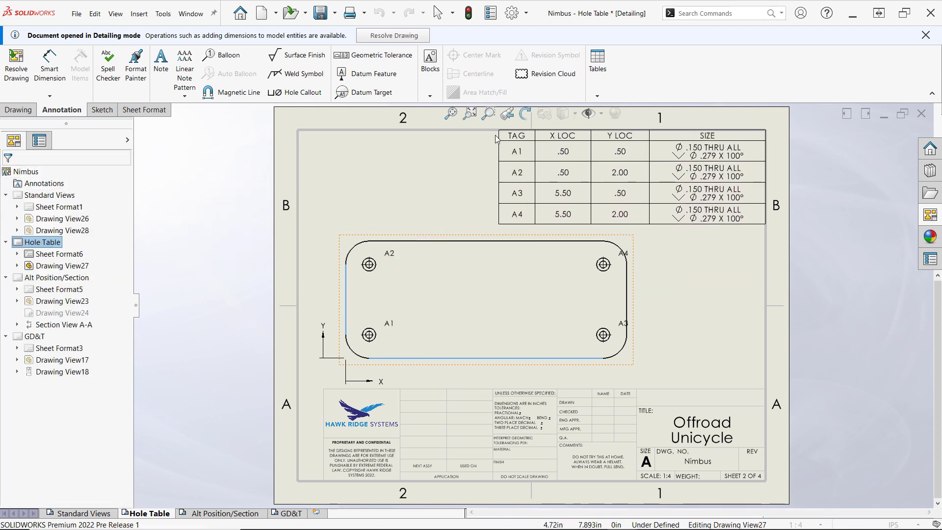
{"action": "left_click", "coordinate": [495, 139]}
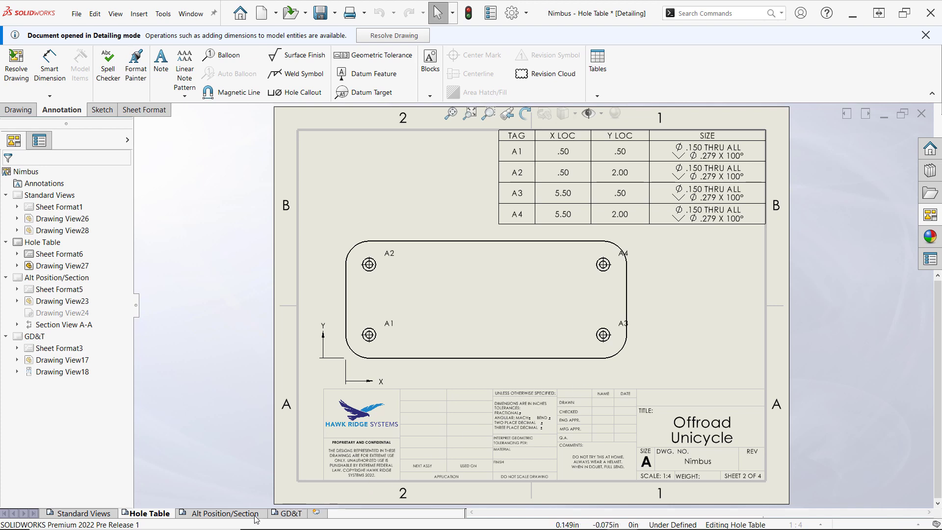
On the Alt Position/Section sheet, add a Ø.625 symmetric linear diameter dimension to the Section A-A shaft.
{"action": "left_click", "coordinate": [225, 513]}
{"action": "scroll", "coordinate": [663, 260], "scroll_direction": "down", "scroll_amount": 2}
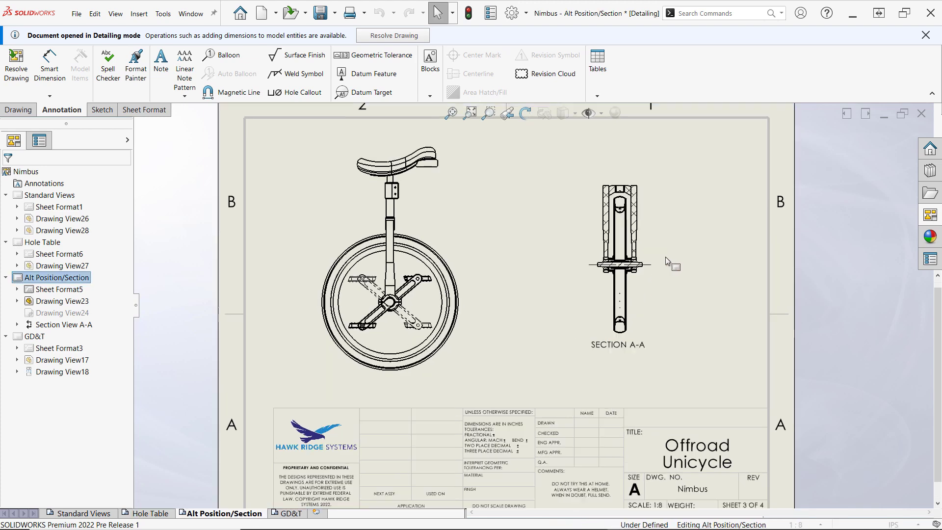
{"action": "scroll", "coordinate": [638, 260], "scroll_direction": "down", "scroll_amount": 3}
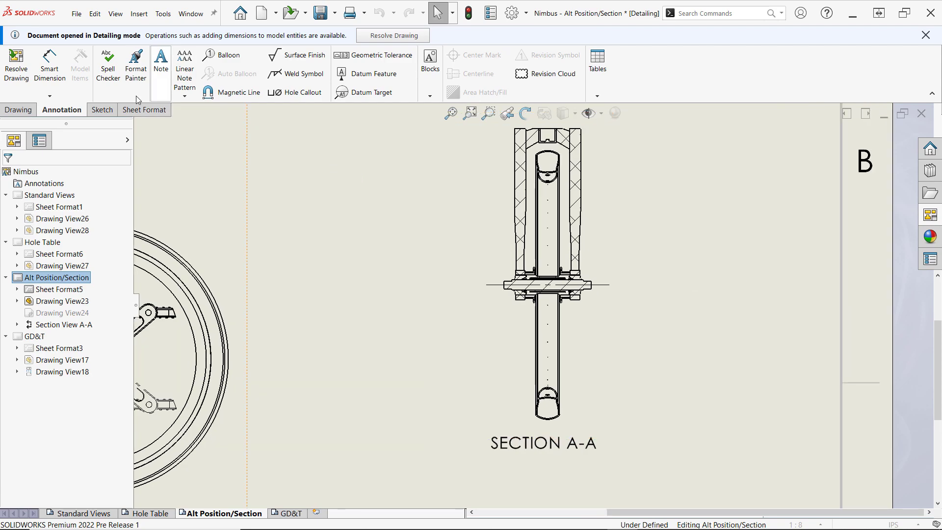
{"action": "left_click", "coordinate": [50, 96]}
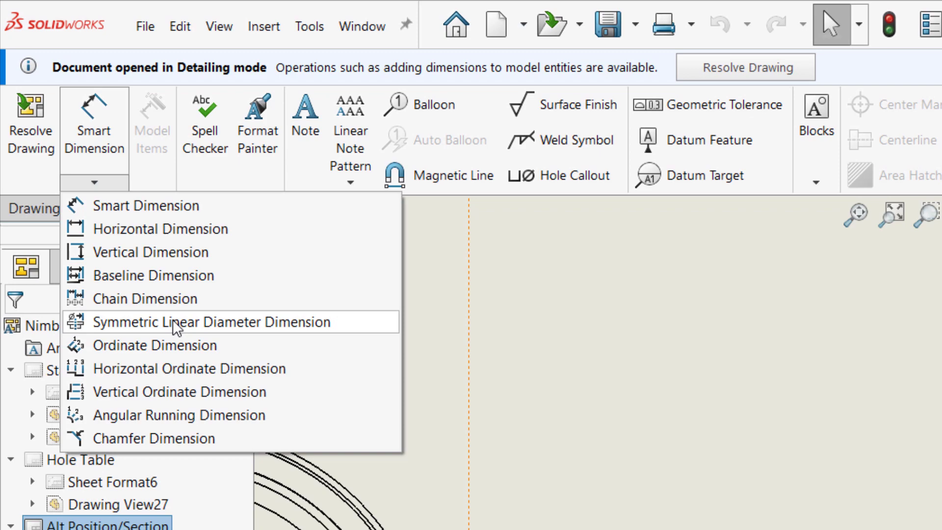
{"action": "left_click", "coordinate": [175, 322]}
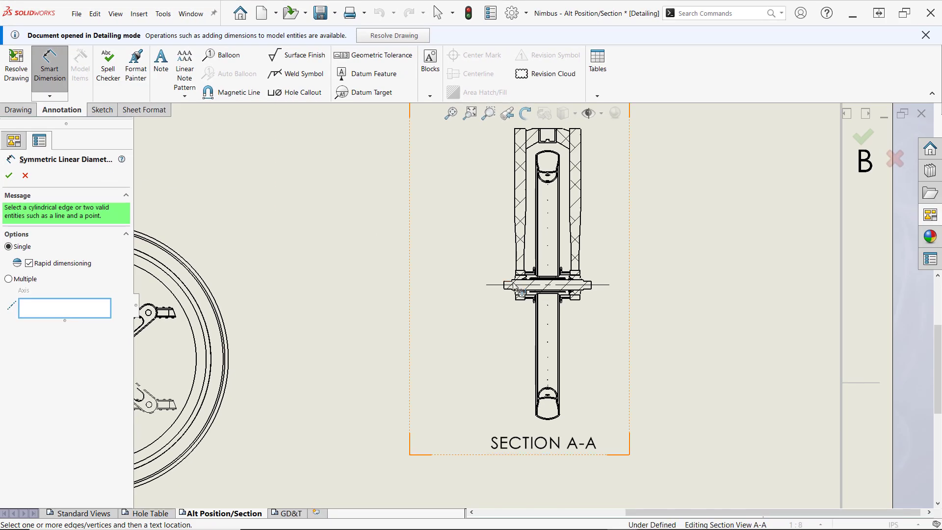
{"action": "scroll", "coordinate": [517, 291], "scroll_direction": "down", "scroll_amount": 5}
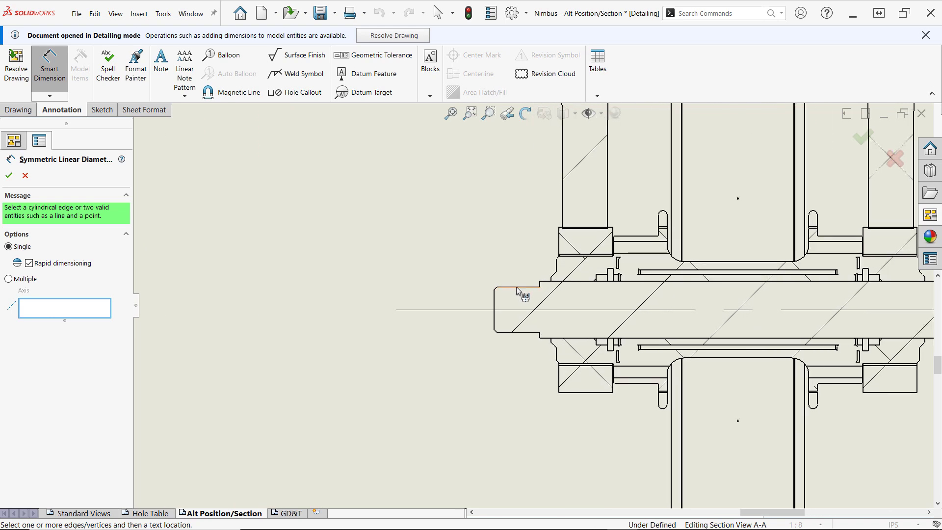
{"action": "scroll", "coordinate": [508, 282], "scroll_direction": "up", "scroll_amount": 1}
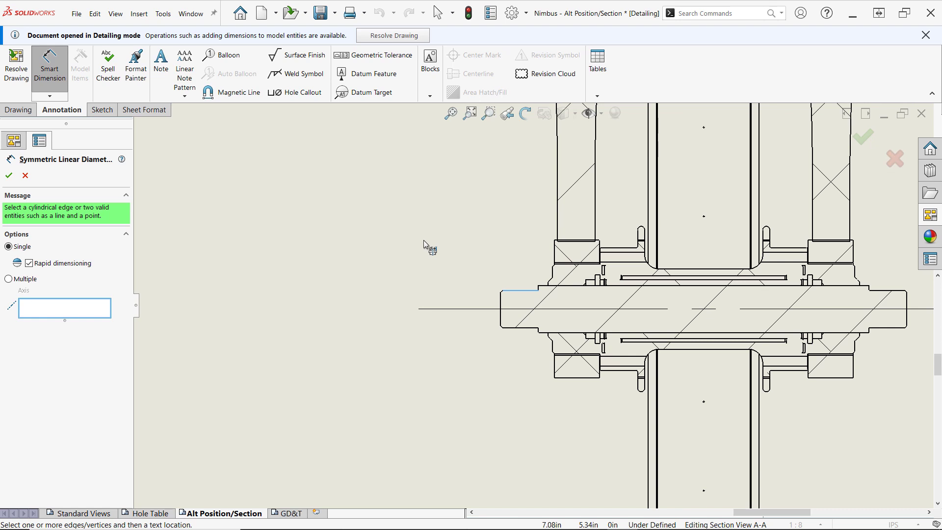
{"action": "left_click", "coordinate": [465, 308]}
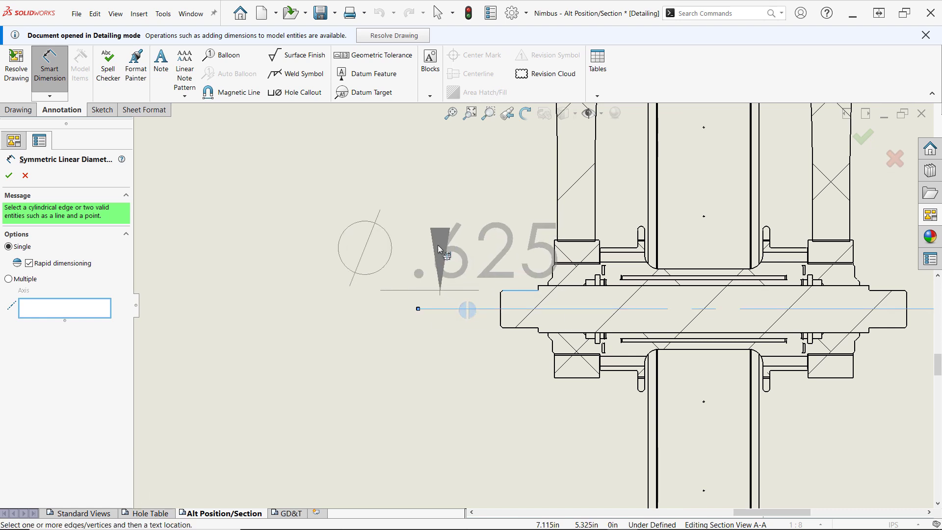
{"action": "scroll", "coordinate": [438, 244], "scroll_direction": "up", "scroll_amount": 4}
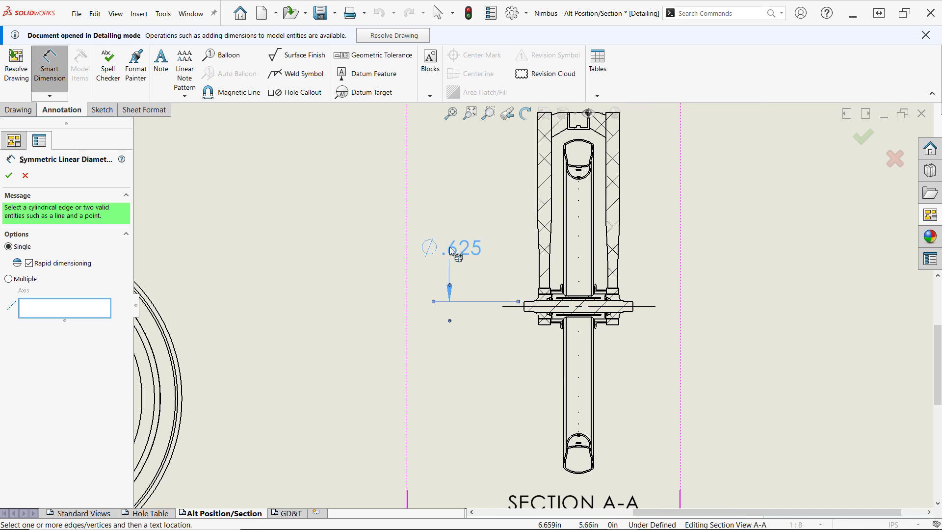
{"action": "scroll", "coordinate": [449, 247], "scroll_direction": "down", "scroll_amount": 2}
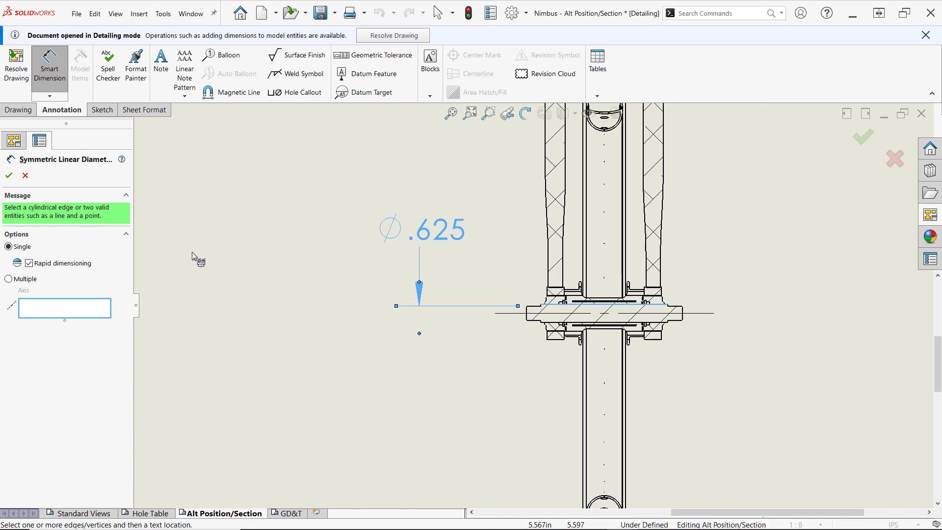
Using Multiple mode with the shaft centerline as axis, add Ø.625, Ø.787 and Ø1.567 diameters.
{"action": "left_click", "coordinate": [9, 279]}
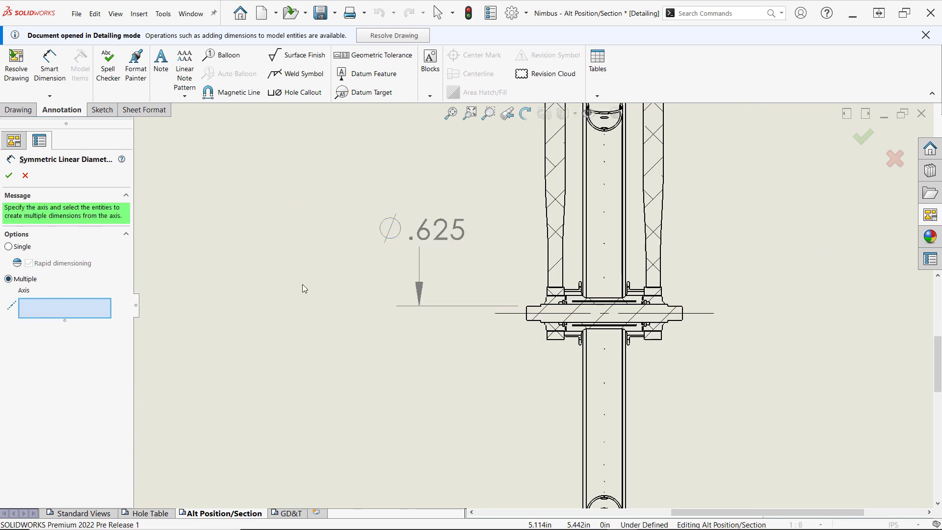
{"action": "left_click", "coordinate": [513, 317]}
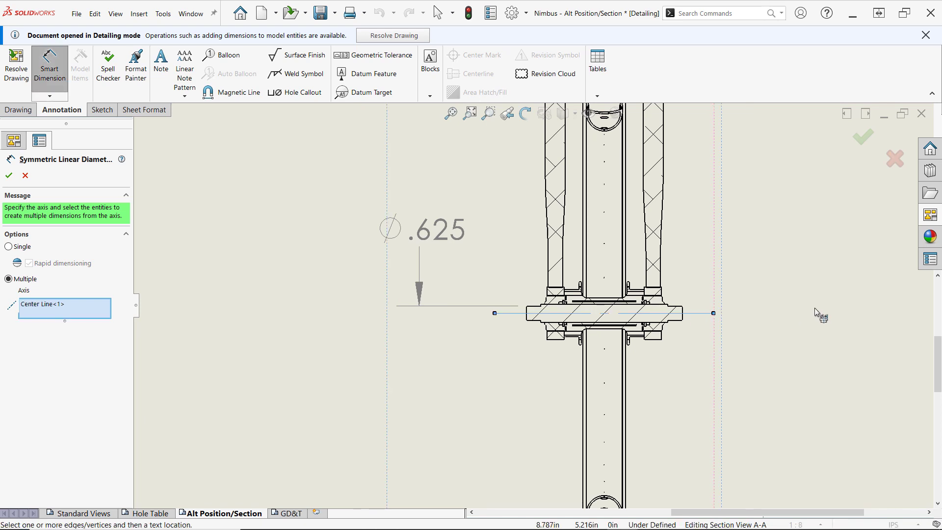
{"action": "middle_click_drag", "start_coordinate": [814, 307], "coordinate": [592, 336]}
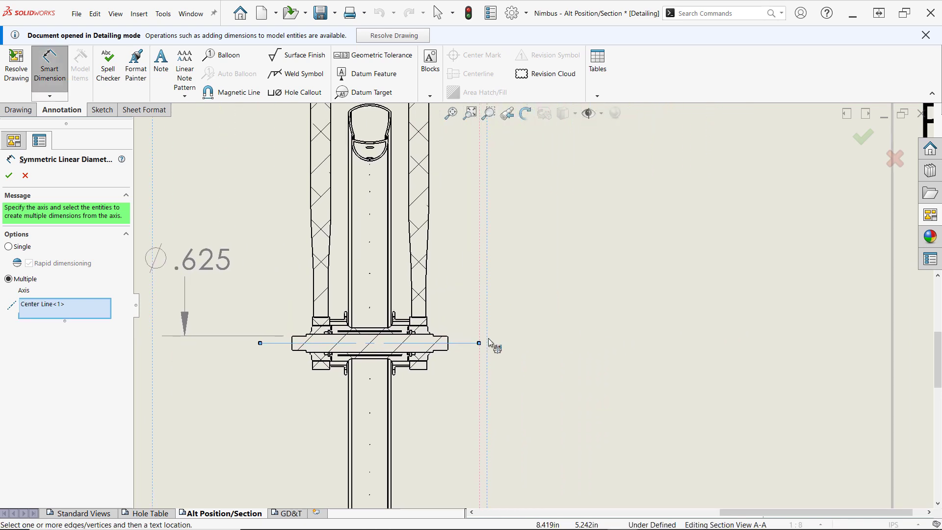
{"action": "scroll", "coordinate": [452, 340], "scroll_direction": "up", "scroll_amount": 5}
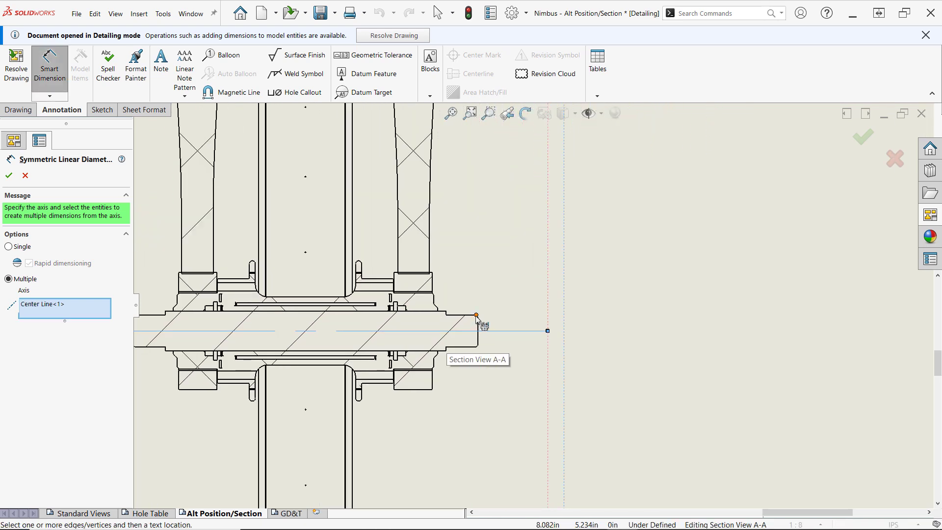
{"action": "left_click", "coordinate": [482, 320]}
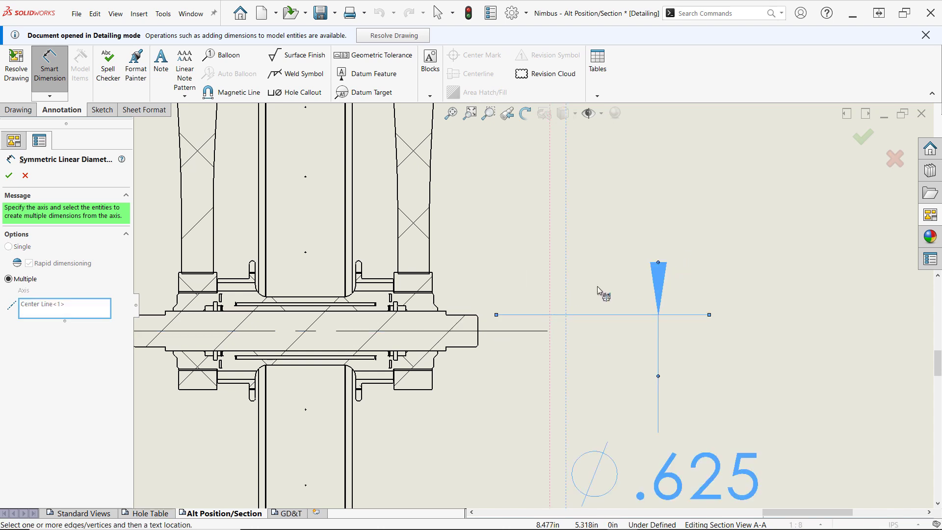
{"action": "left_click", "coordinate": [442, 311]}
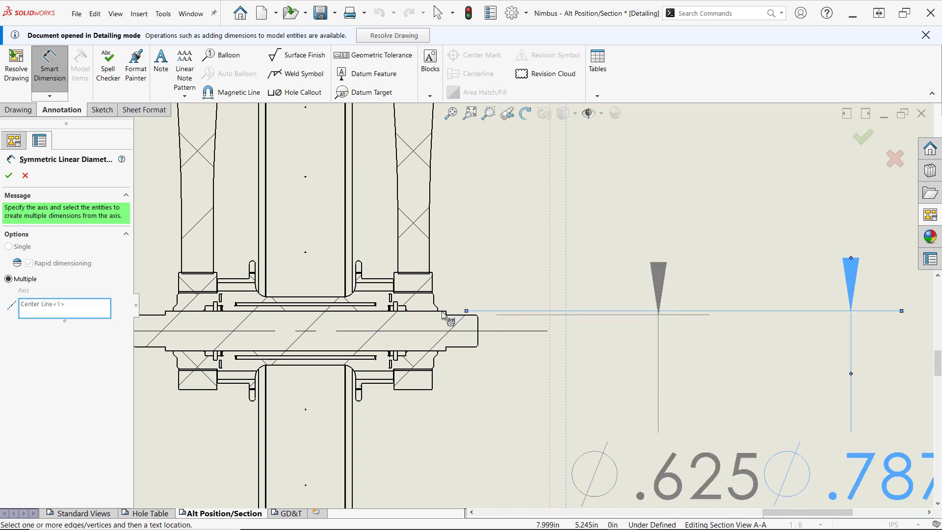
{"action": "left_click", "coordinate": [413, 292]}
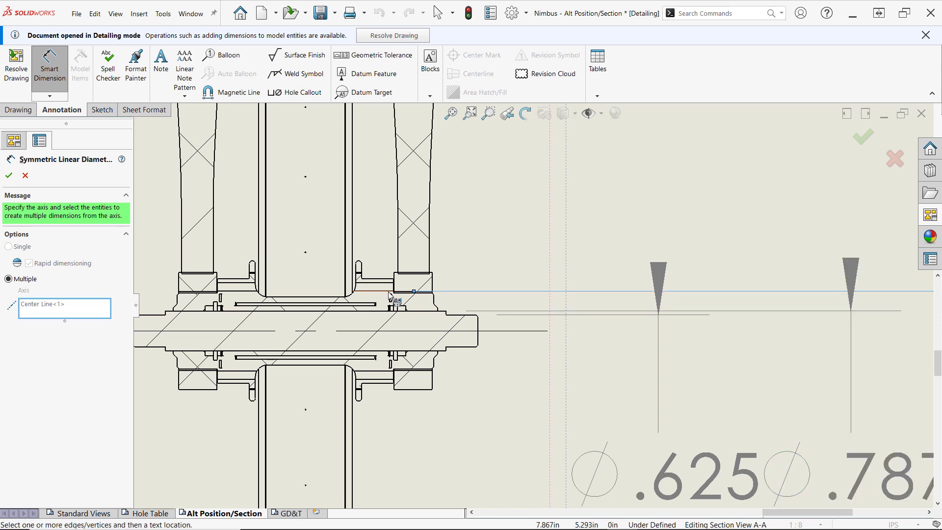
{"action": "scroll", "coordinate": [753, 368], "scroll_direction": "up", "scroll_amount": 3}
{"action": "scroll", "coordinate": [769, 319], "scroll_direction": "down", "scroll_amount": 1}
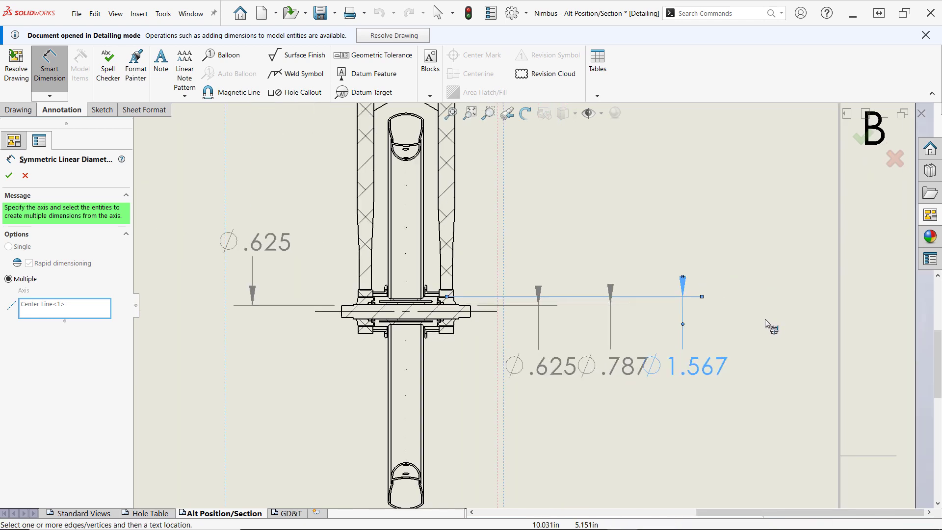
{"action": "key", "text": "Escape"}
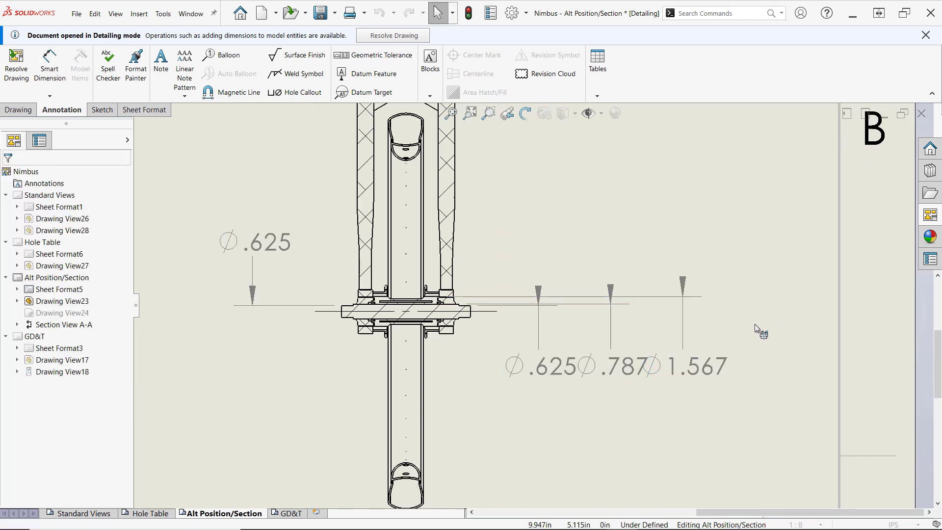
Move the Ø1.567, Ø.787 and Ø.625 dimensions into a row above Section A-A.
{"action": "left_click_drag", "start_coordinate": [715, 351], "coordinate": [559, 148]}
{"action": "left_click_drag", "start_coordinate": [643, 368], "coordinate": [623, 211]}
{"action": "left_click_drag", "start_coordinate": [564, 371], "coordinate": [692, 247]}
Deselect the dimension, fit the sheet to the window, and switch to the GD&T sheet.
{"action": "left_click", "coordinate": [746, 370]}
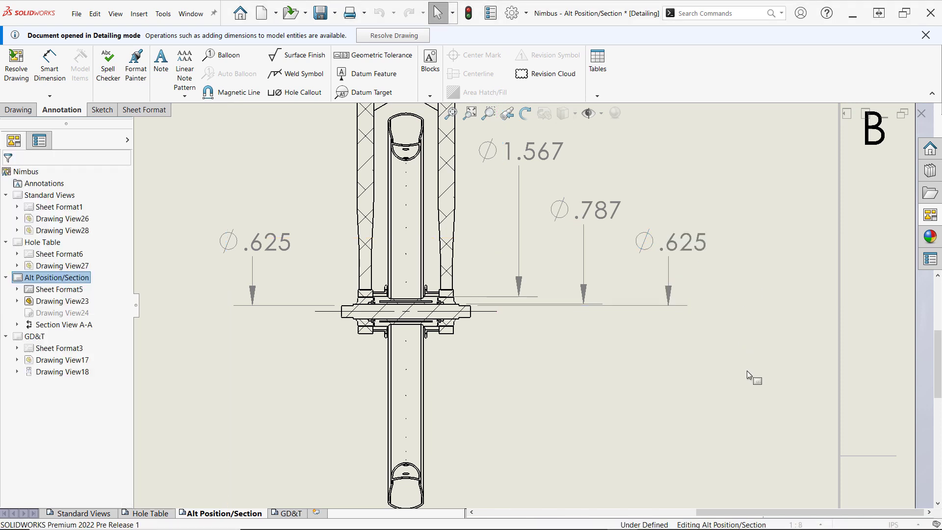
{"action": "key", "text": "f"}
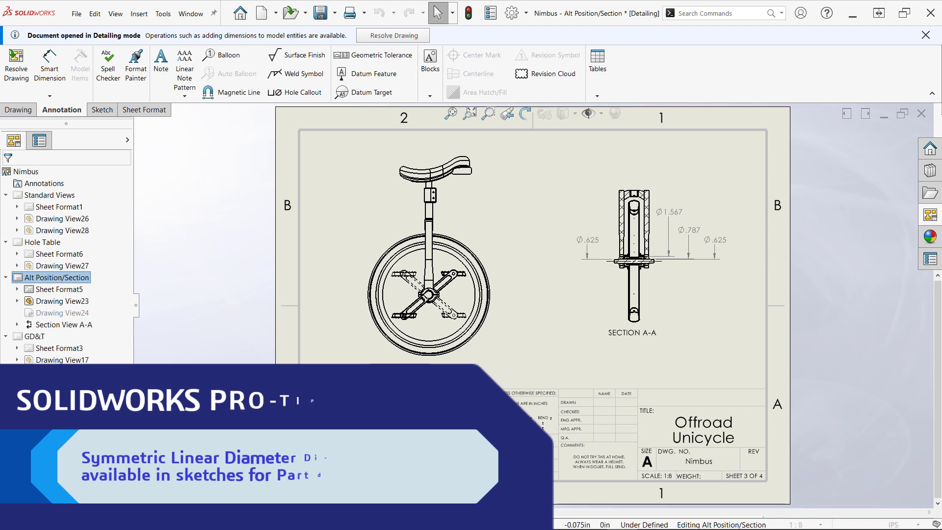
{"action": "key", "text": "ctrl+Page_Down"}
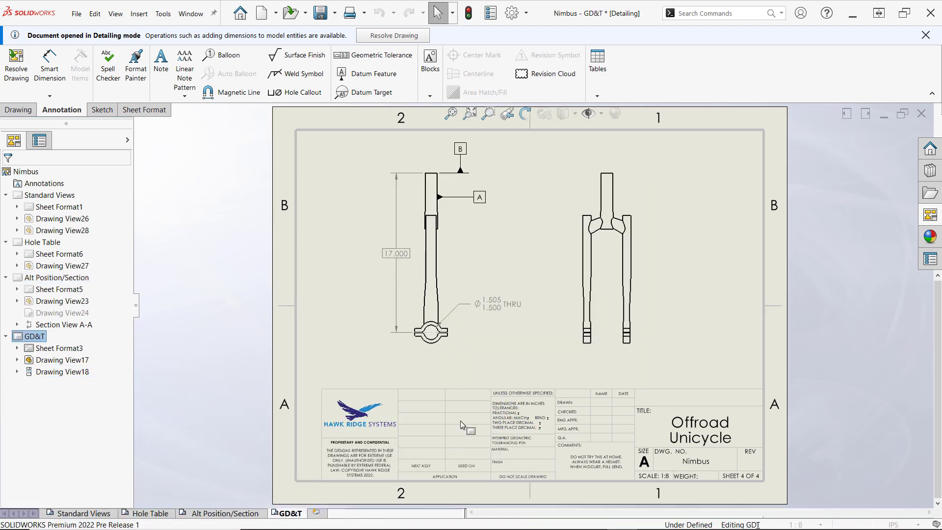
Place an empty geometric tolerance frame just below the Ø1.505/1.500 THRU hole callout.
{"action": "scroll", "coordinate": [497, 372], "scroll_direction": "down", "scroll_amount": 5}
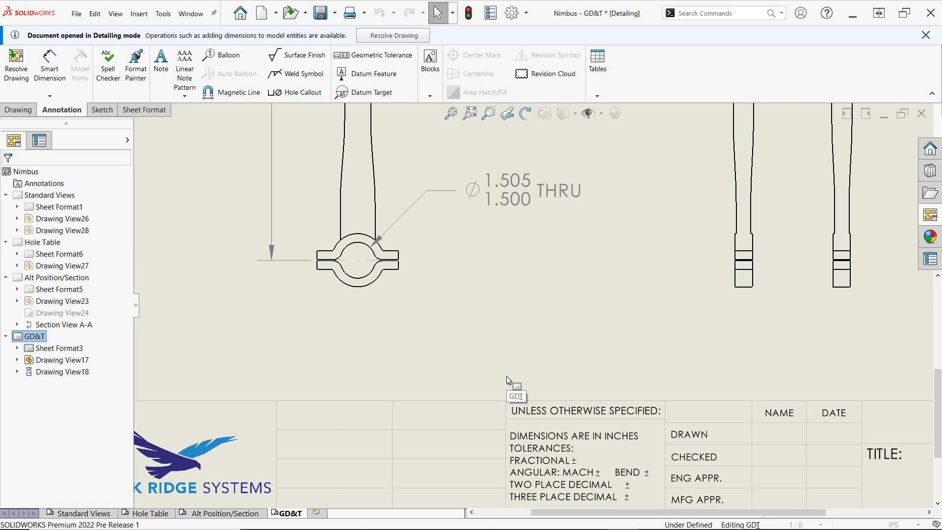
{"action": "left_click", "coordinate": [382, 65]}
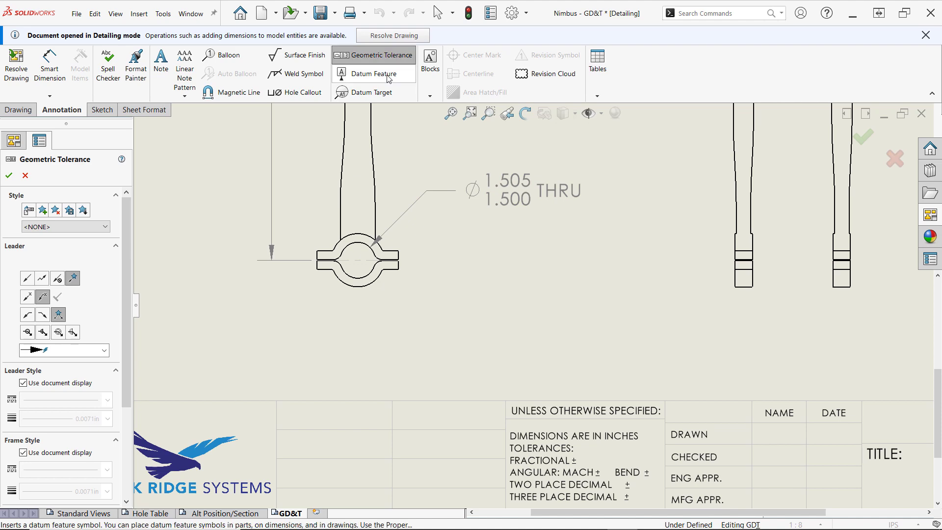
{"action": "left_click", "coordinate": [451, 231]}
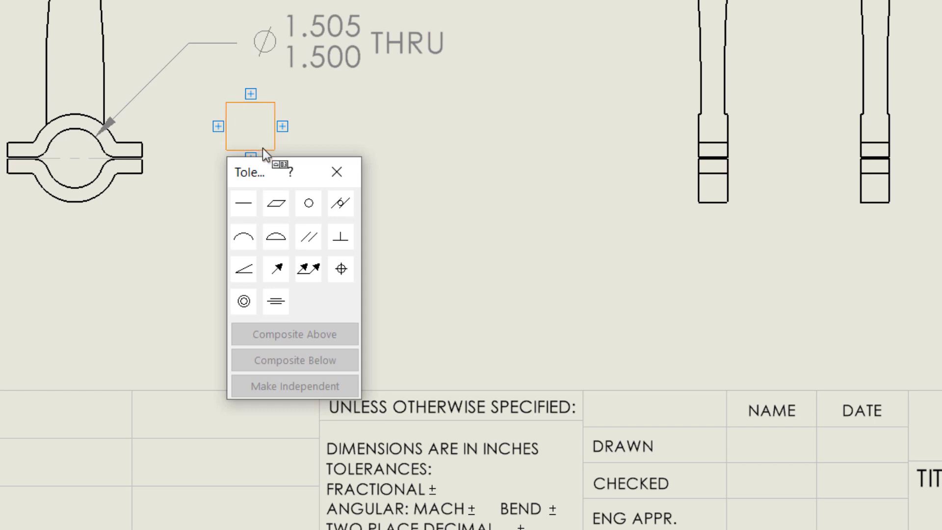
Set the frame to perpendicularity with a Ø0.010 diameter tolerance zone.
{"action": "left_click", "coordinate": [340, 245]}
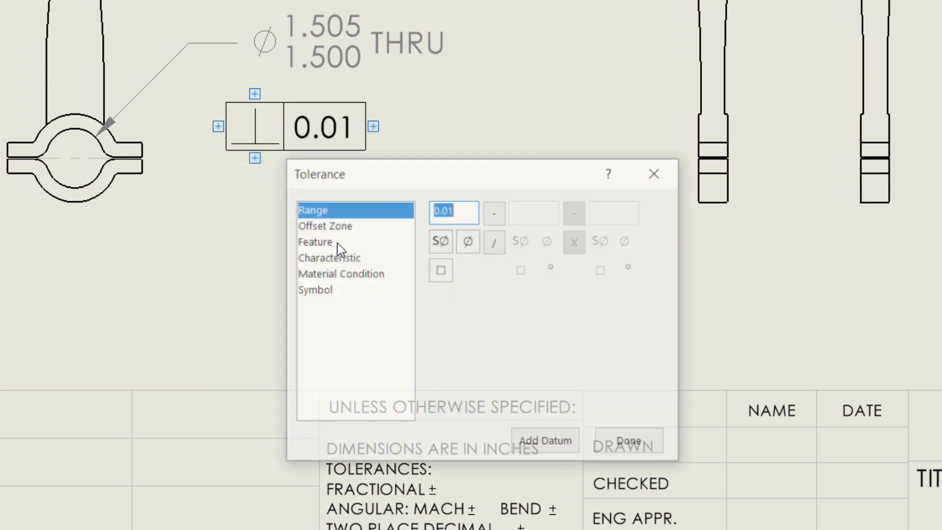
{"action": "left_click", "coordinate": [463, 212]}
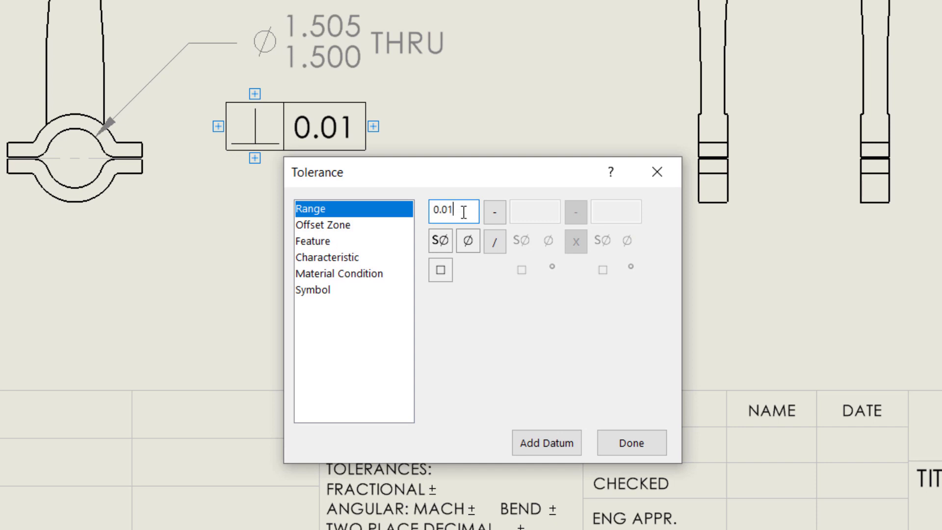
{"action": "type", "text": "0"}
{"action": "left_click", "coordinate": [468, 241]}
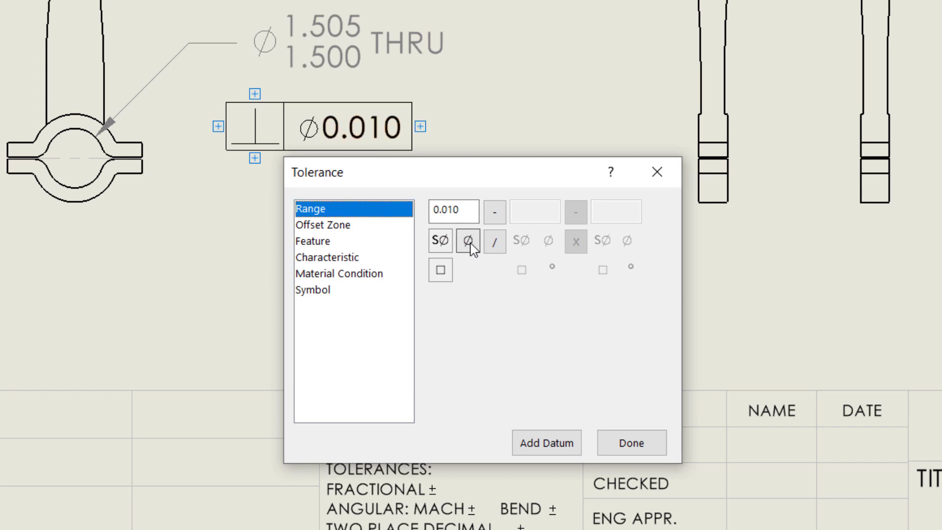
{"action": "left_click", "coordinate": [339, 227]}
{"action": "left_click", "coordinate": [322, 248]}
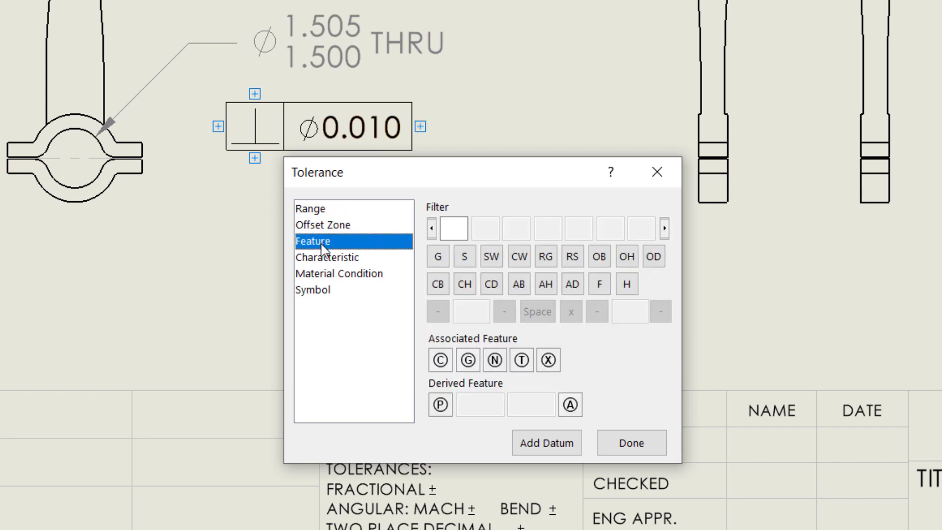
{"action": "left_click", "coordinate": [326, 259]}
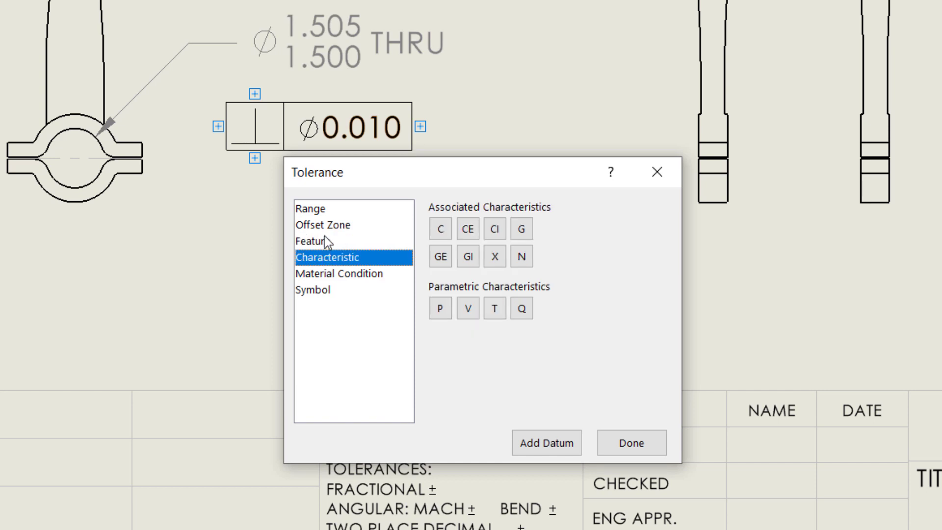
{"action": "left_click", "coordinate": [319, 210]}
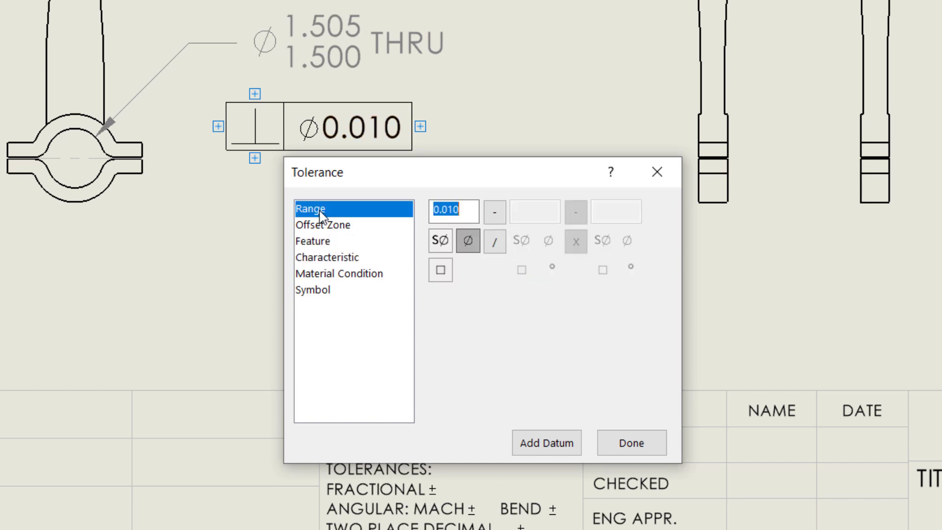
Reference datums A and B in the frame and close the tolerance dialogs.
{"action": "left_click", "coordinate": [546, 442]}
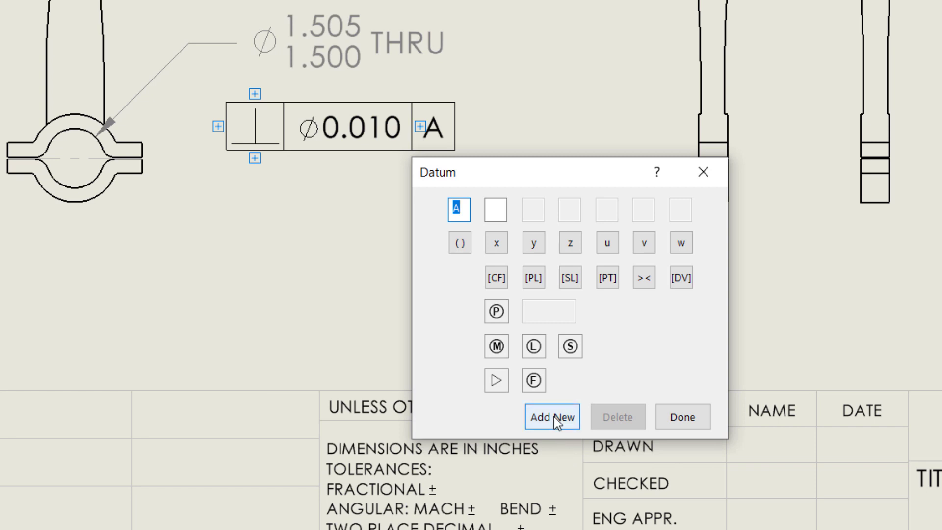
{"action": "left_click", "coordinate": [554, 418]}
{"action": "type", "text": "B"}
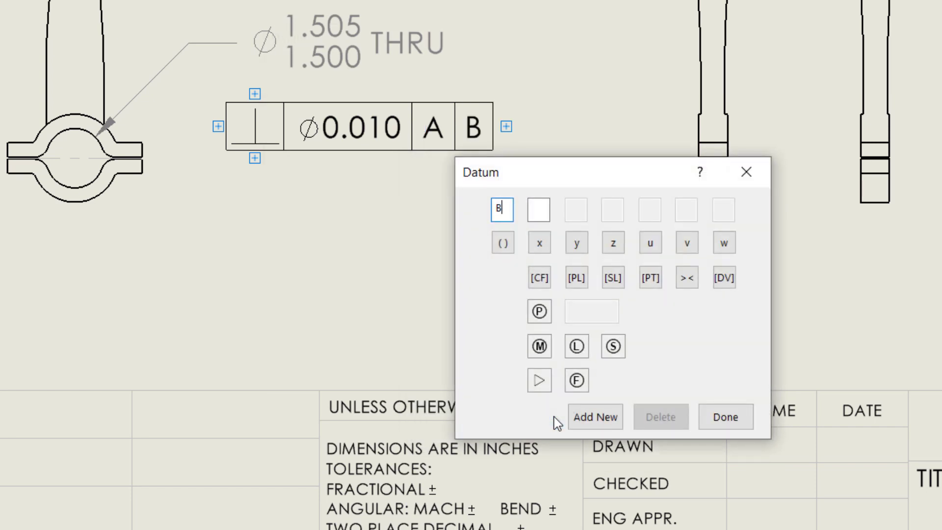
{"action": "left_click", "coordinate": [724, 417]}
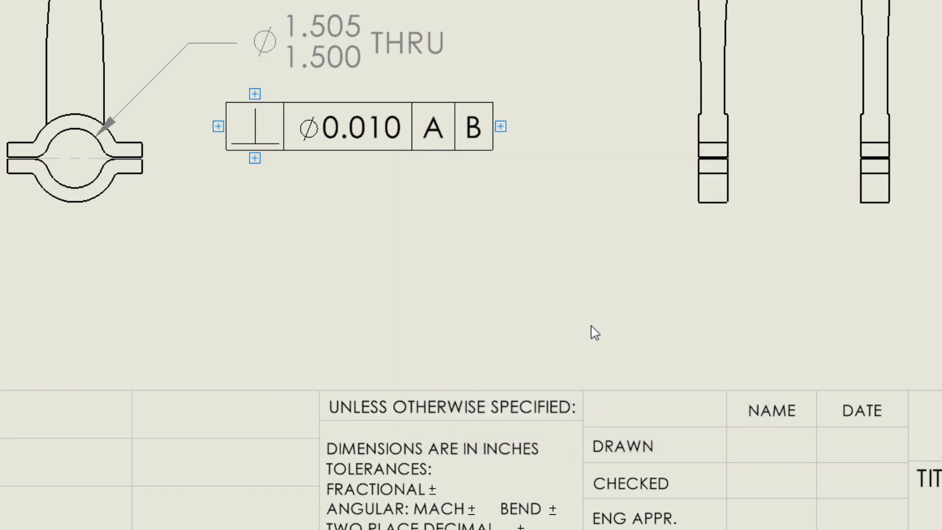
{"action": "left_click", "coordinate": [255, 159]}
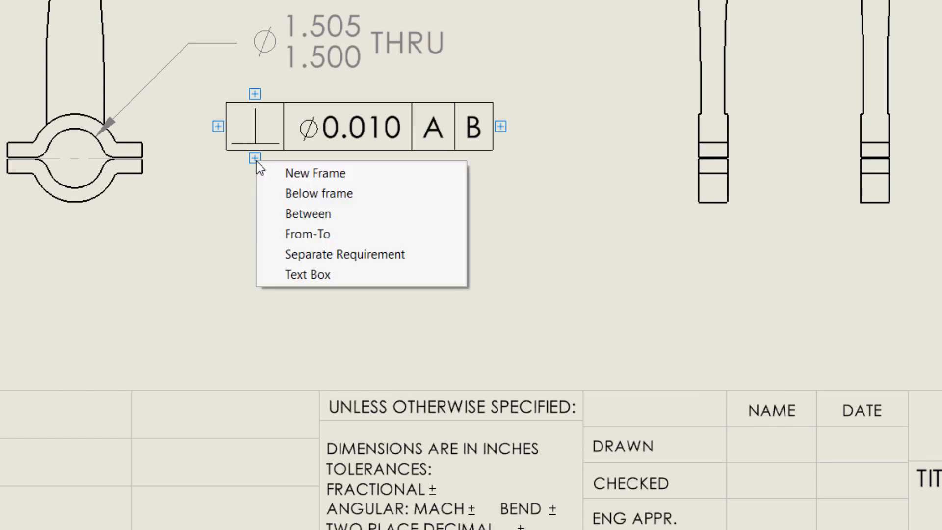
{"action": "left_click", "coordinate": [286, 174]}
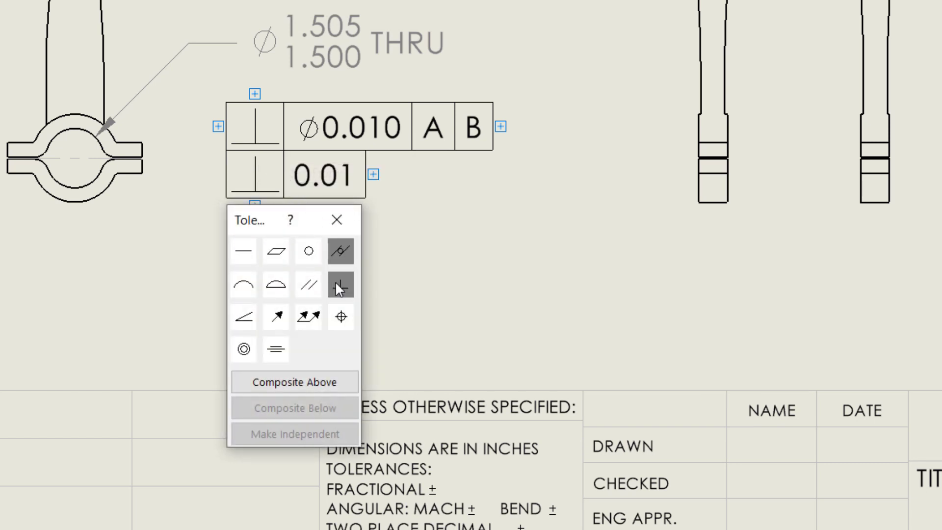
{"action": "left_click", "coordinate": [348, 316]}
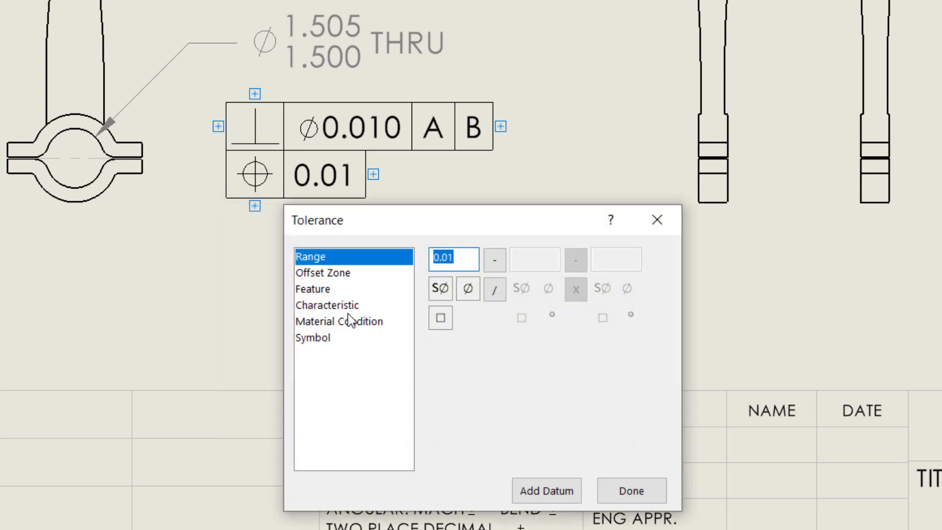
{"action": "left_click", "coordinate": [630, 493]}
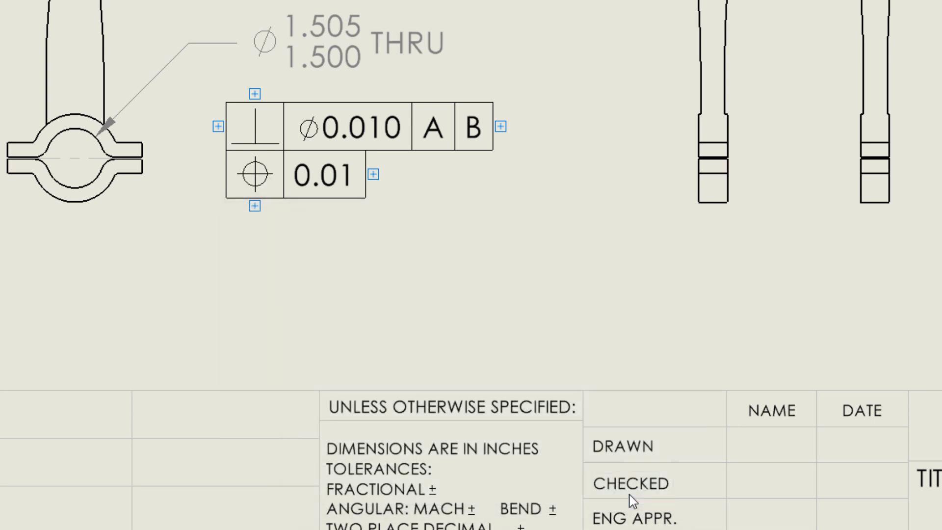
{"action": "mouse_move", "coordinate": [287, 185]}
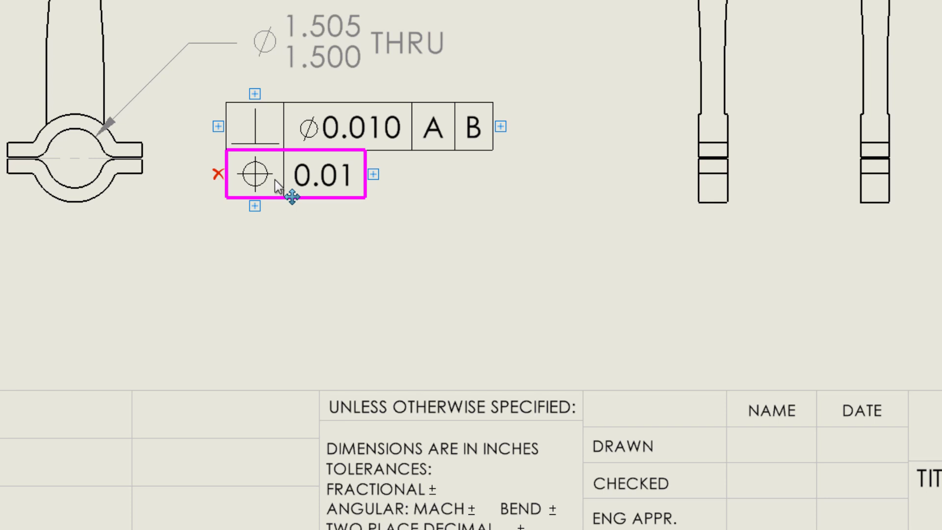
{"action": "left_click", "coordinate": [223, 177]}
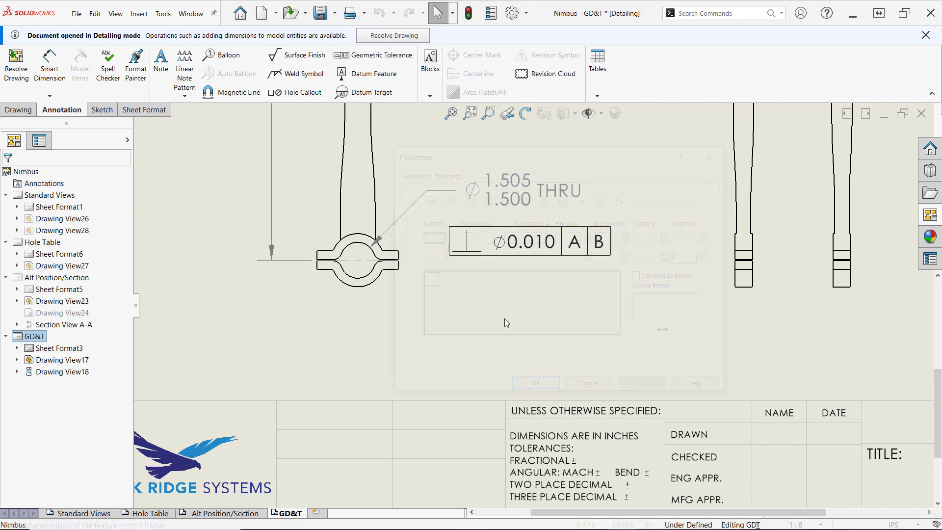
{"action": "key", "text": "f"}
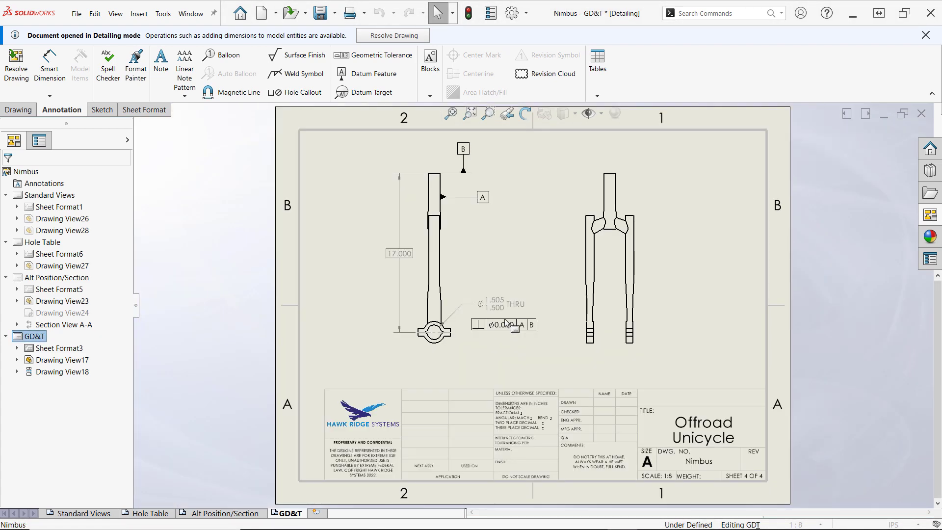
{"action": "left_click", "coordinate": [101, 514]}
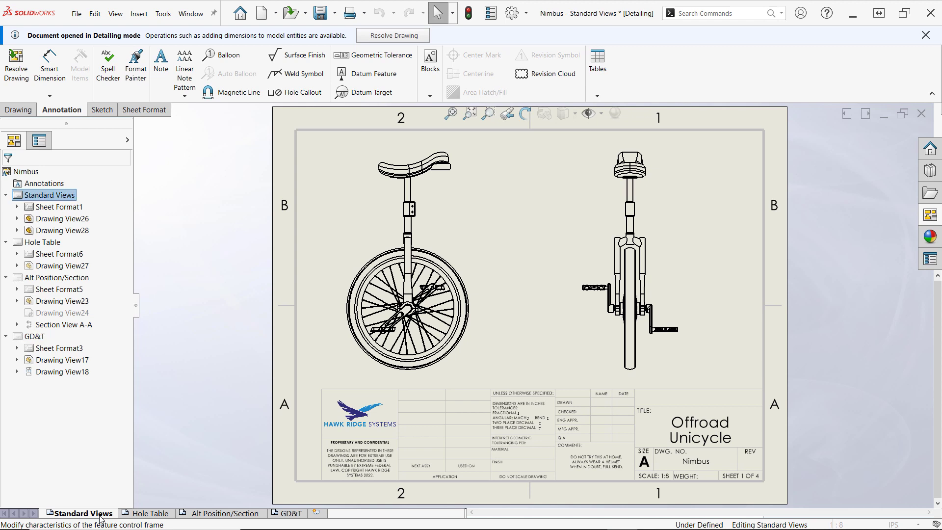
{"action": "left_click", "coordinate": [146, 513]}
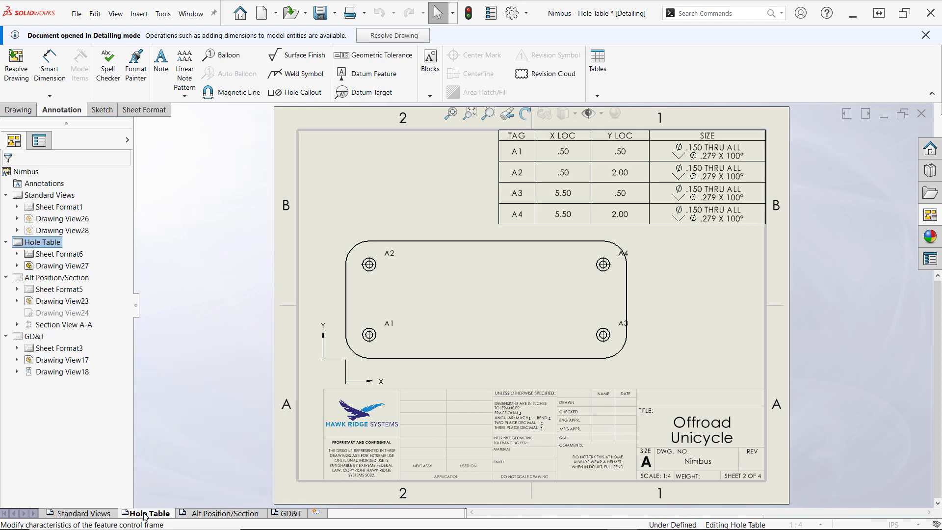
{"action": "left_click", "coordinate": [212, 515]}
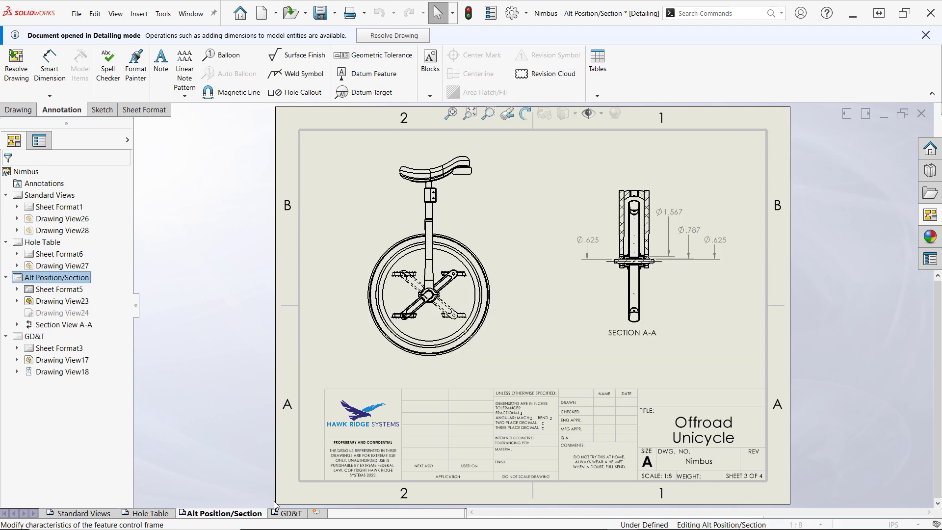
{"action": "left_click", "coordinate": [290, 514]}
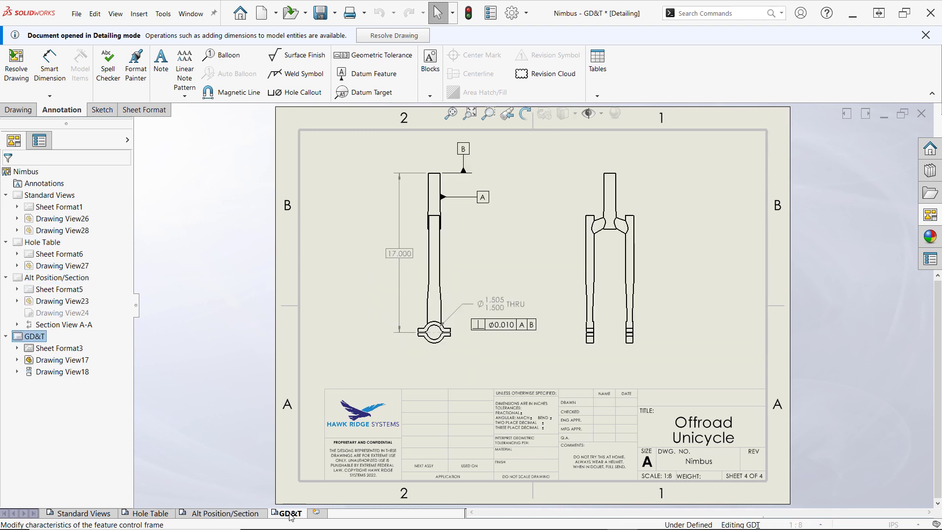